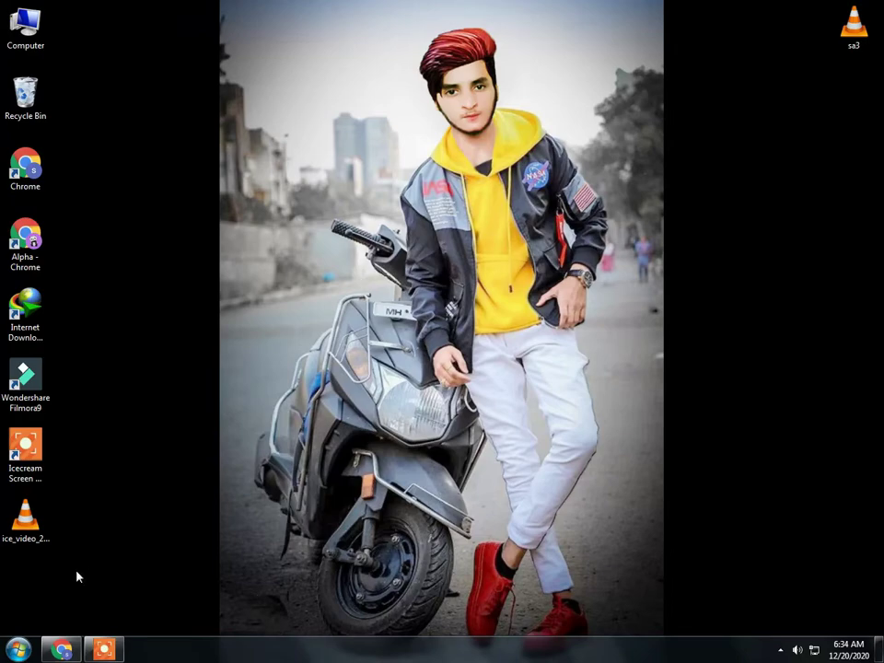
Switch to Chrome and look through the za.gl home page, from the site features to the growth statistics
left_click(62, 651)
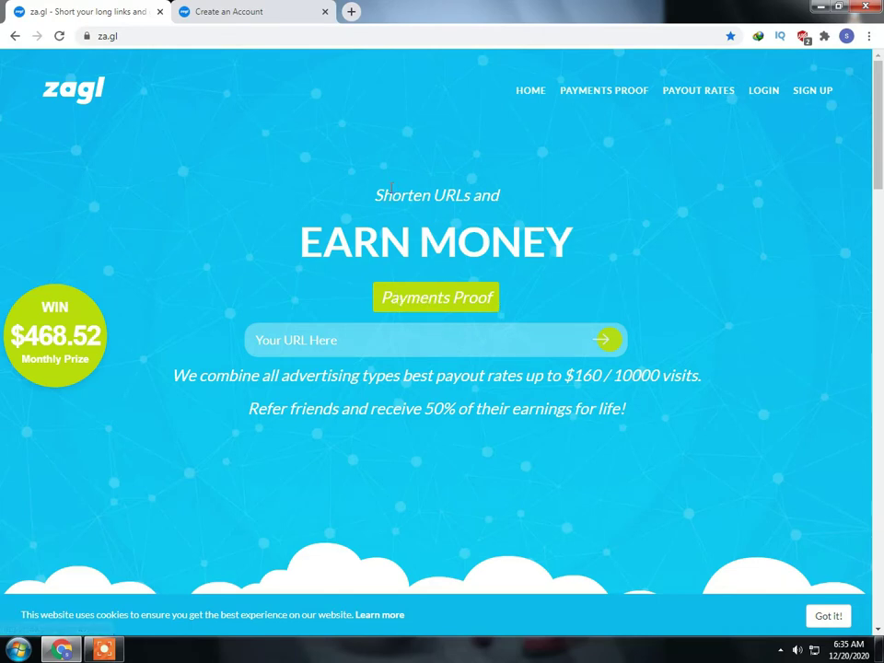
scroll(550, 192, "down", 5)
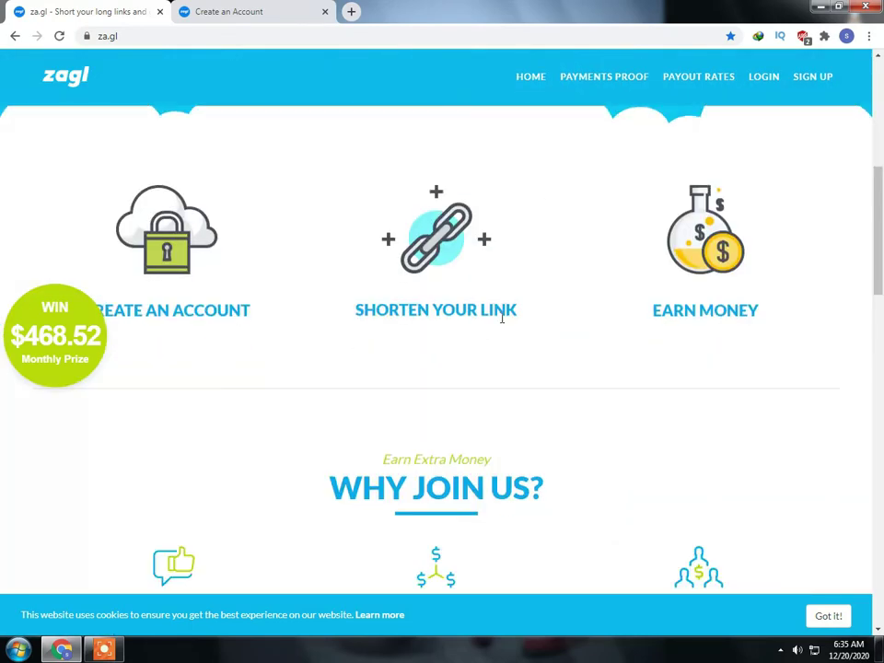
scroll(592, 356, "down", 5)
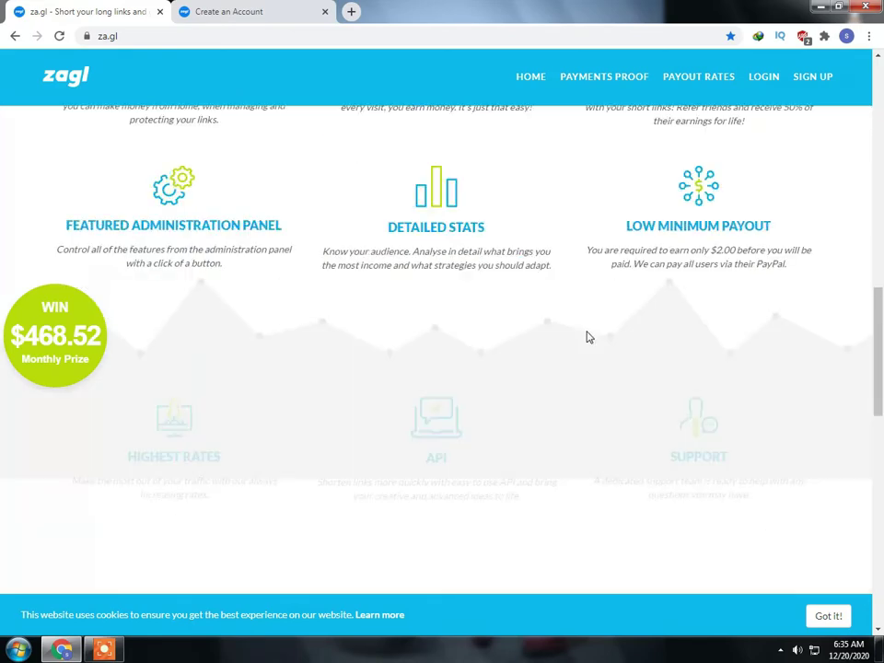
scroll(544, 310, "down", 3)
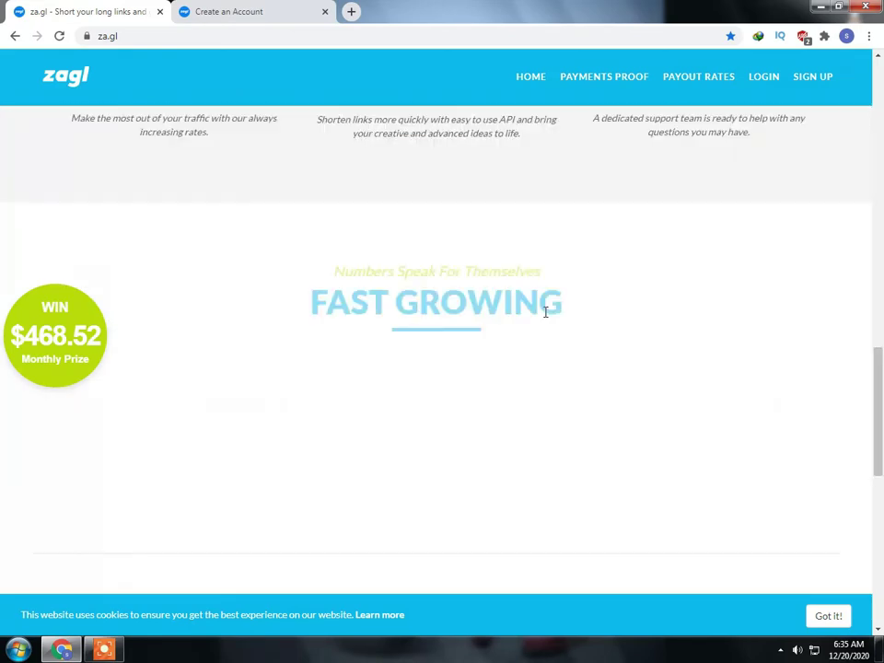
scroll(546, 309, "down", 2)
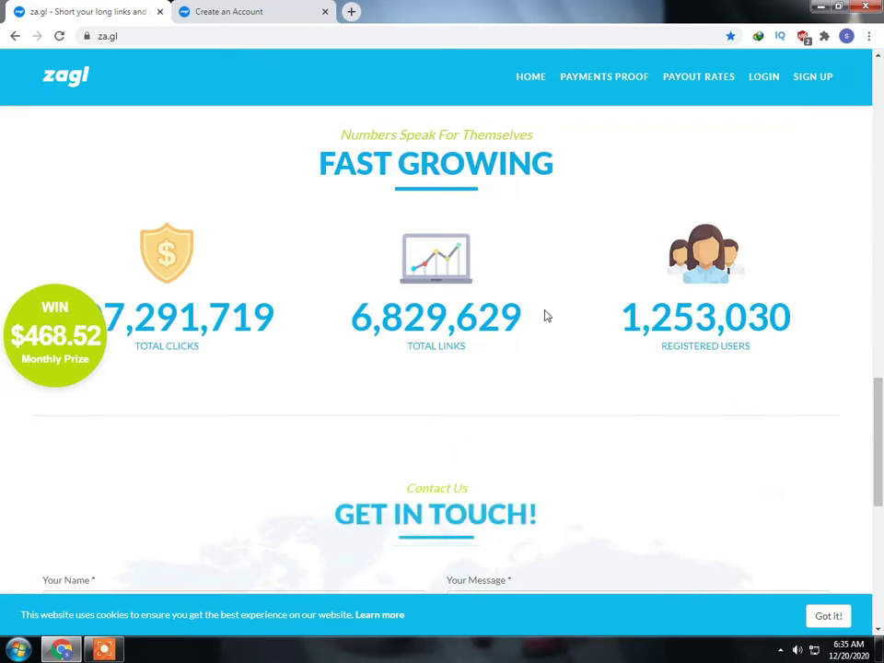
scroll(591, 301, "up", 10)
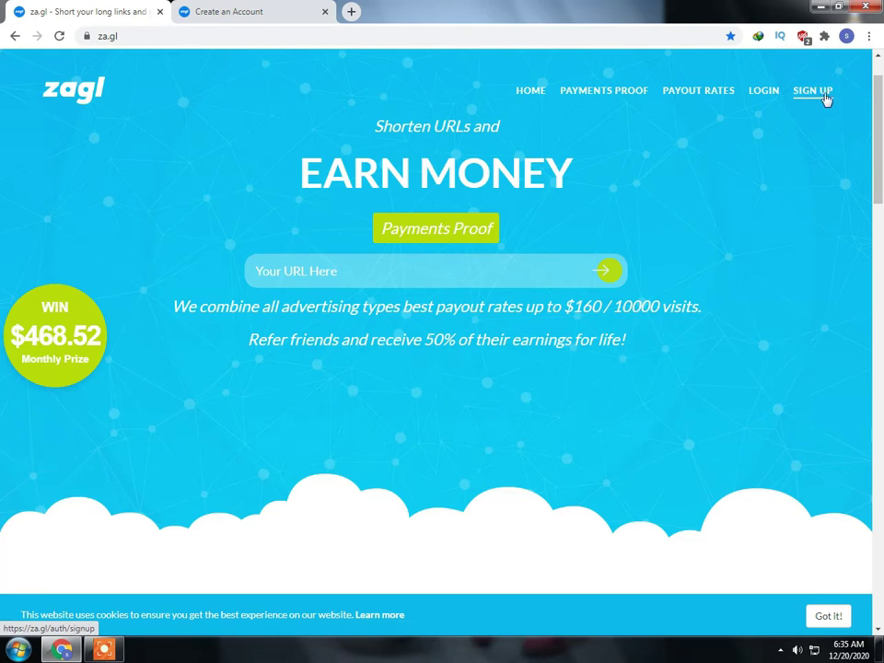
Fill in the username and e-mail on the za.gl account registration form
left_click(281, 7)
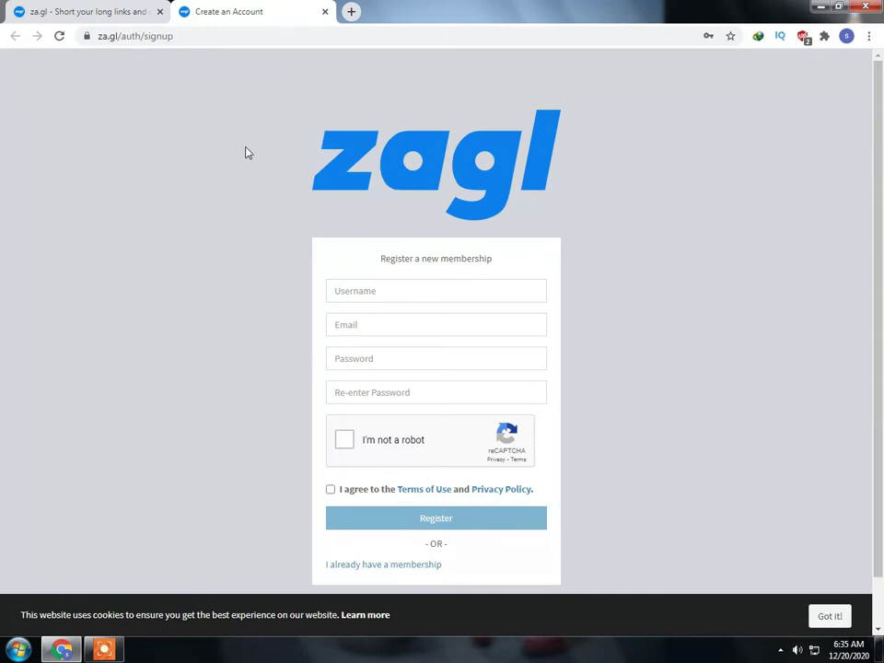
left_click(509, 290)
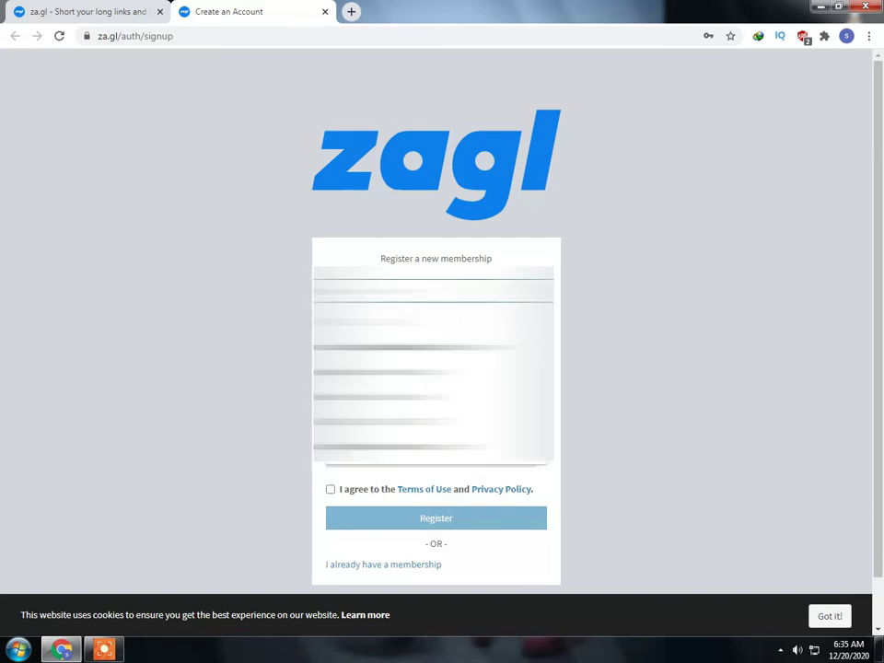
left_click(433, 368)
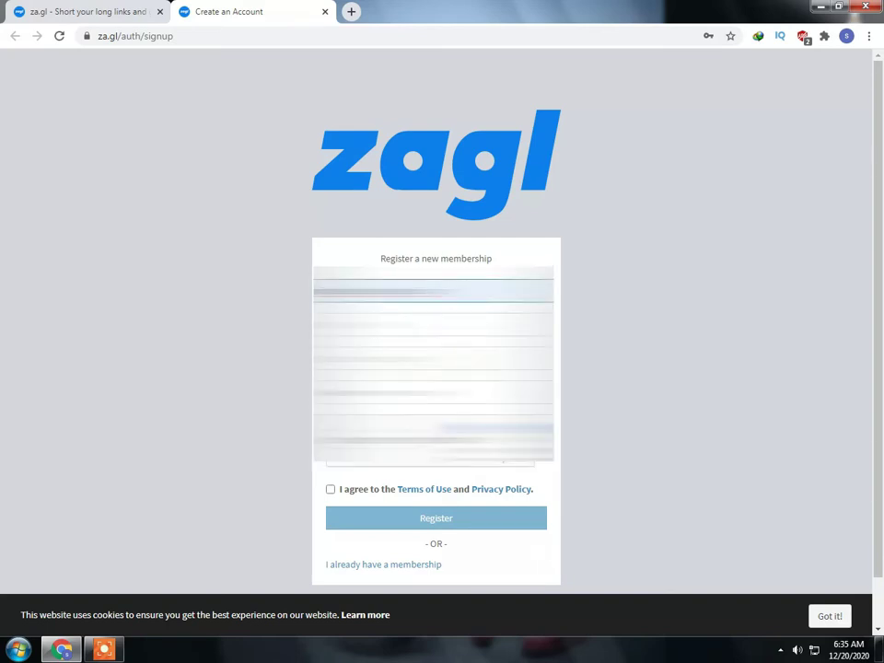
left_click(489, 323)
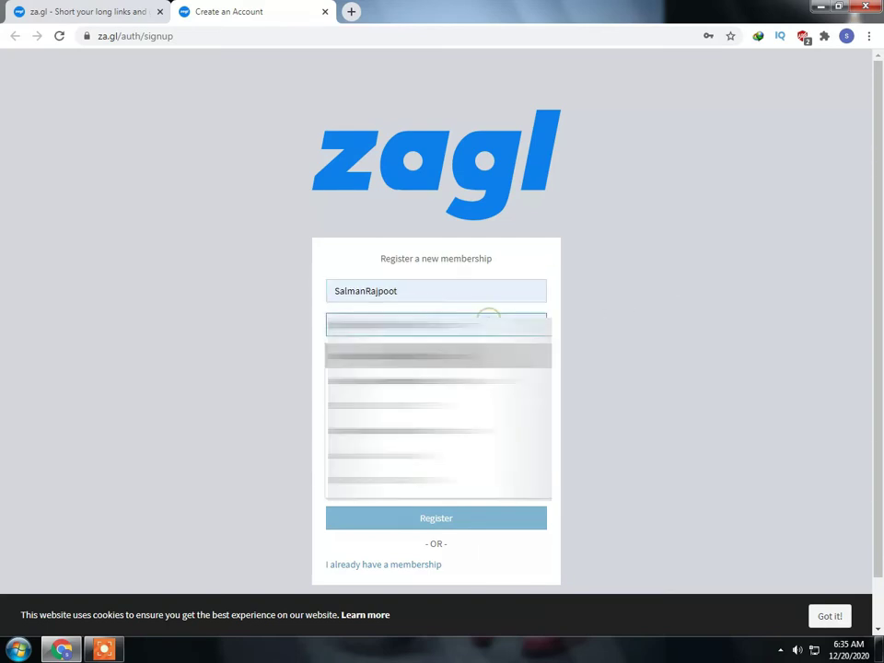
key("Tab")
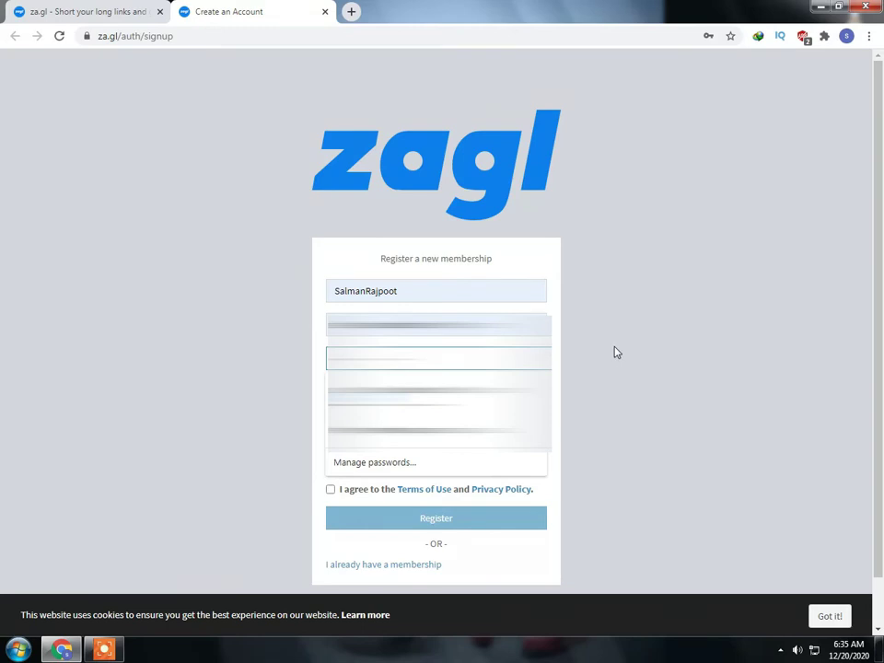
Enter the account password and repeat it in the confirmation field of the registration form
key("shift+Tab")
key("shift+Tab")
left_click(438, 392)
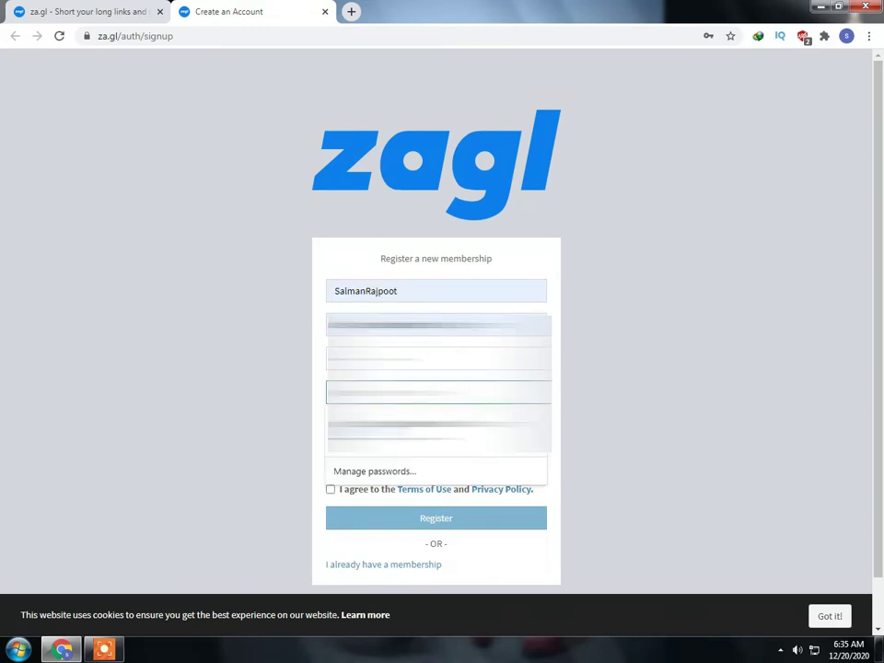
key("Escape")
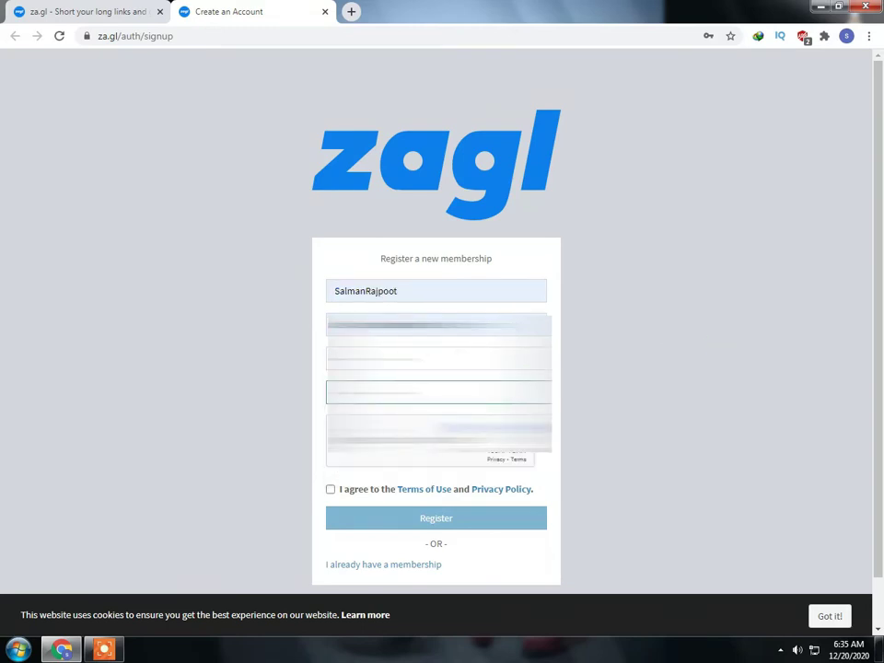
Complete the reCAPTCHA check and accept the Terms of Use and Privacy Policy on the registration form
key("Tab")
key("space")
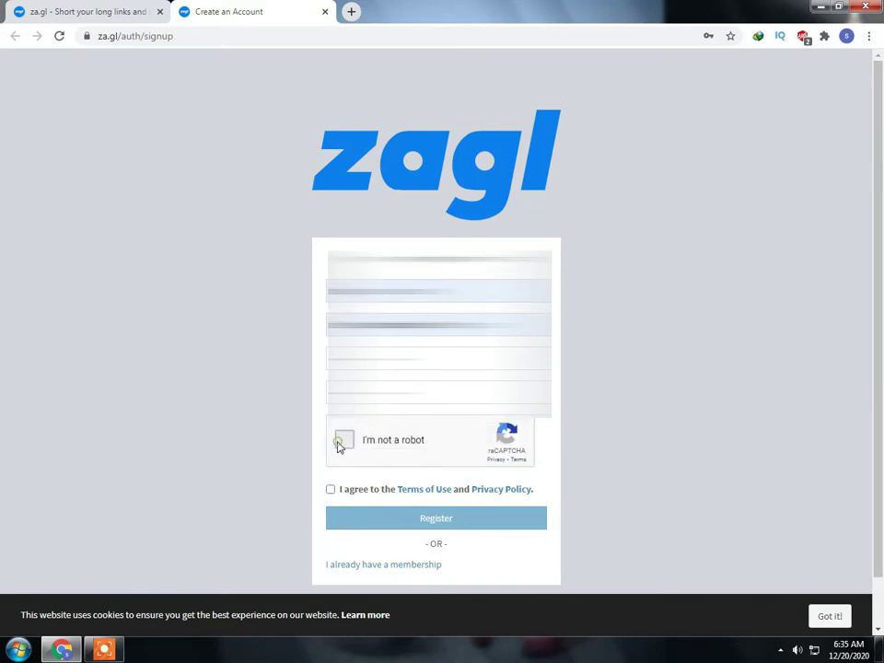
scroll(488, 450, "down", 1)
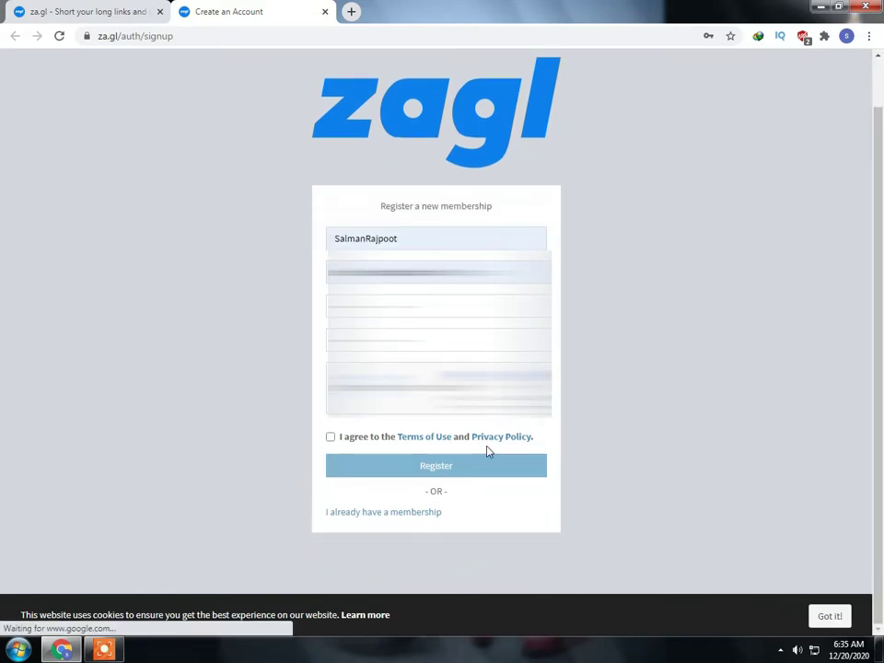
left_click(331, 438)
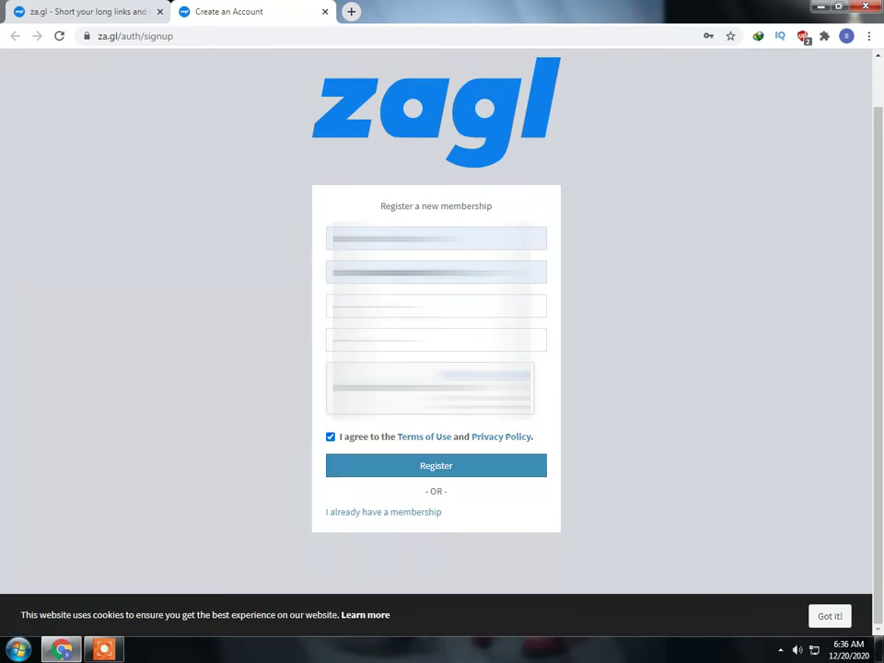
Go over the two password fields and close the Create an Account page without registering
left_click(330, 300)
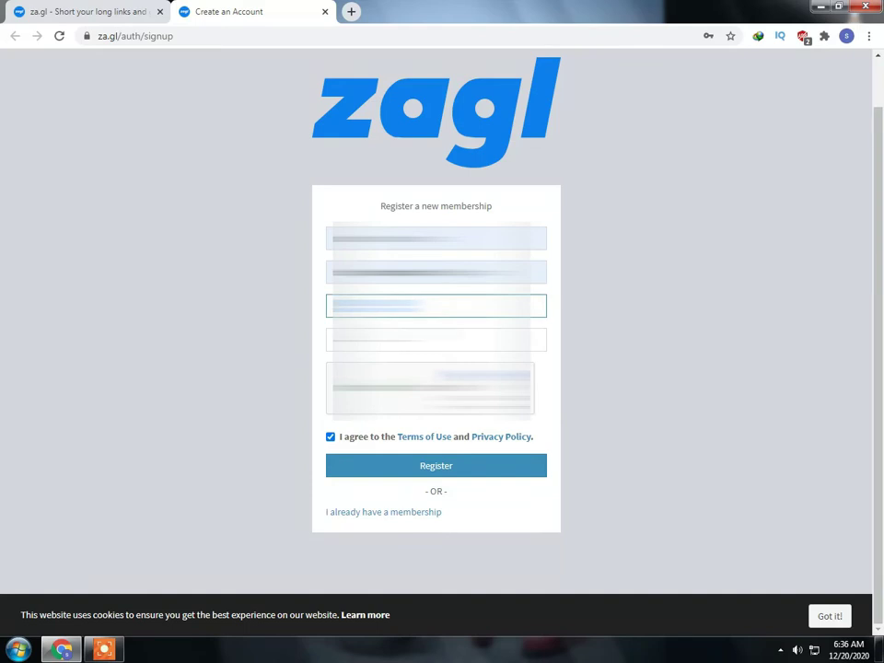
key("Tab")
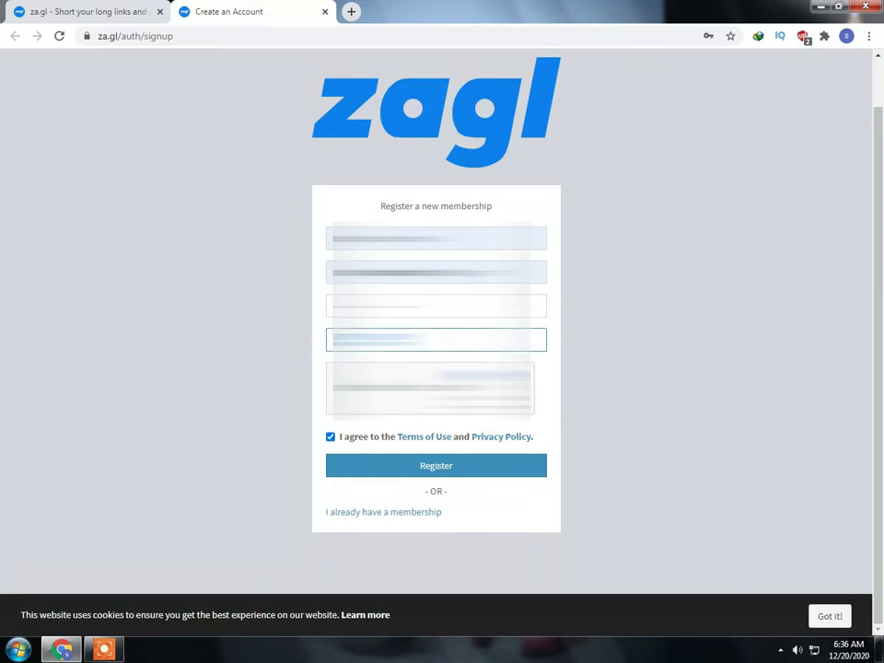
key("shift+Tab")
key("shift+Tab")
left_click(704, 310)
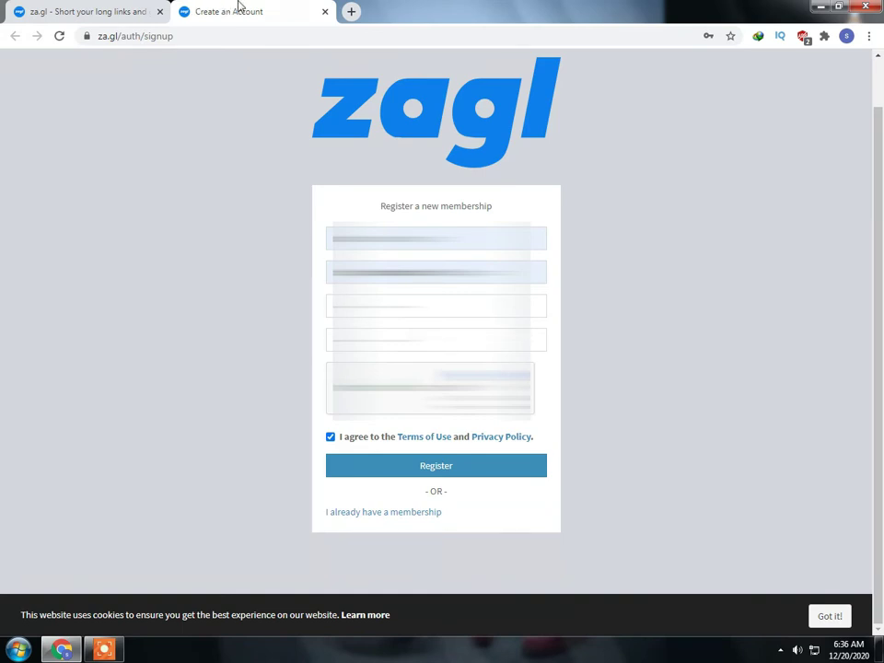
left_click(325, 12)
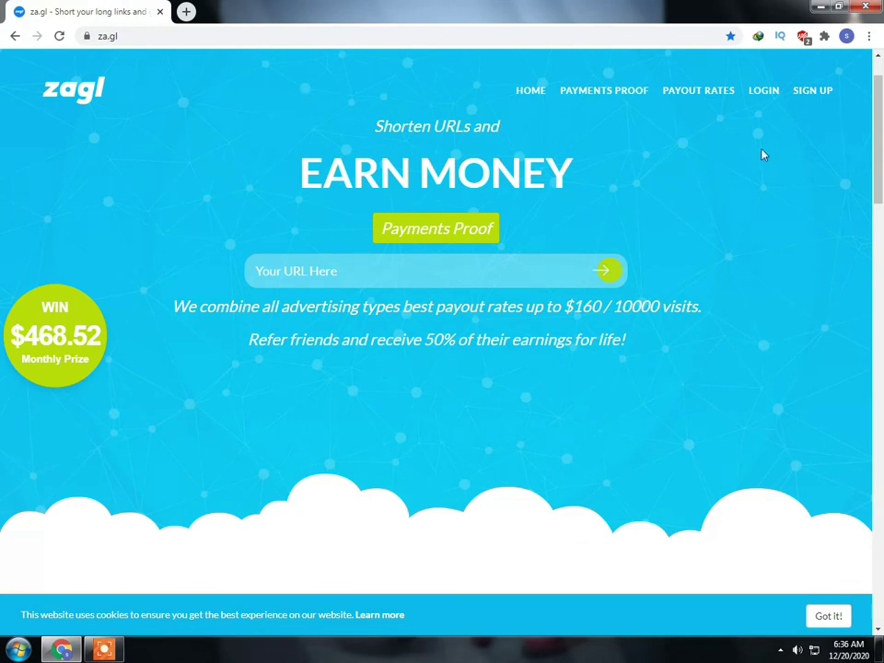
Log in to the existing za.gl account with the saved credentials, completing the reCAPTCHA check
left_click(764, 92)
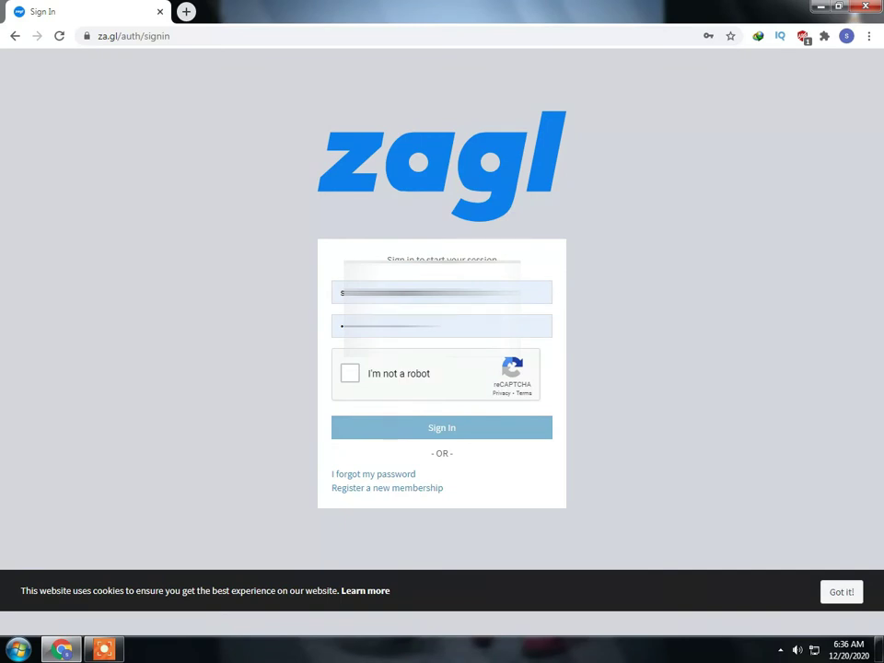
left_click(350, 373)
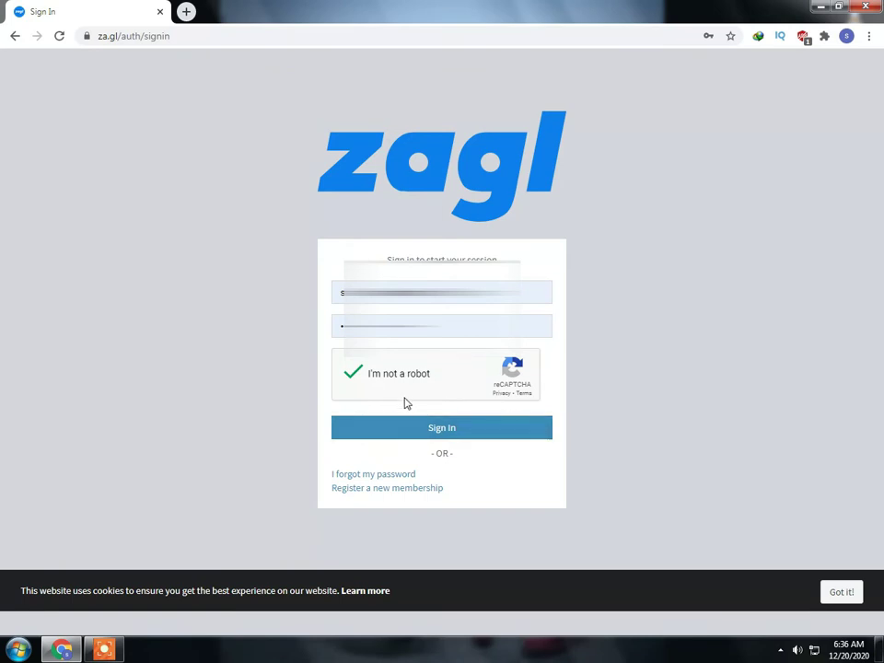
left_click(444, 435)
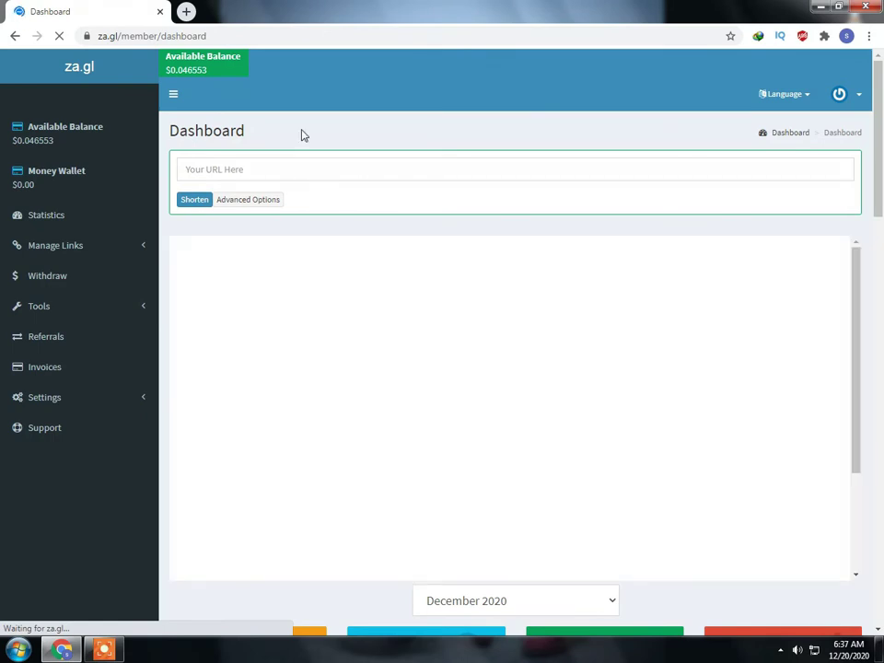
Look over the dashboard's URL shortening field with its suggested links and the chat area
left_click(247, 169)
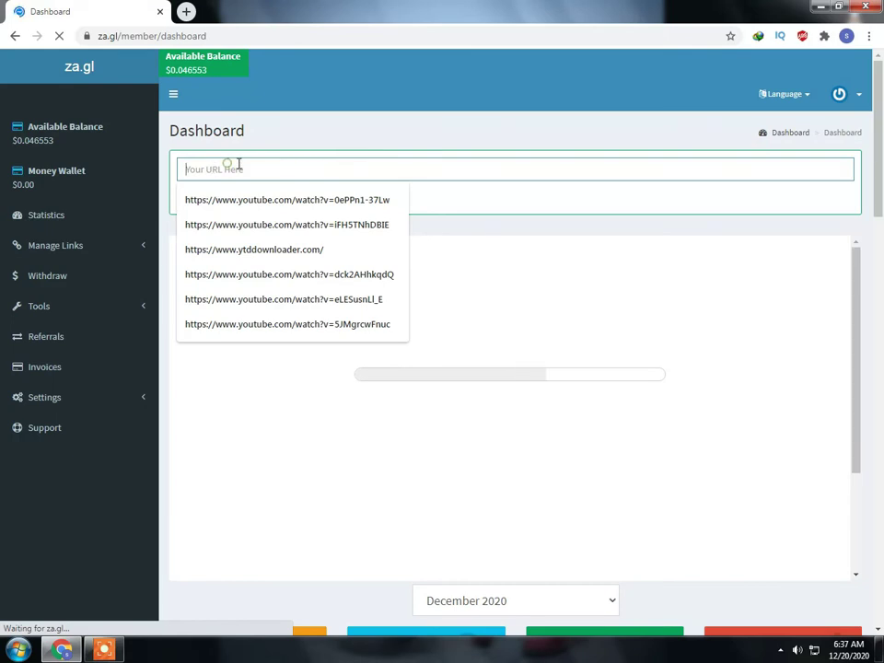
left_click(297, 139)
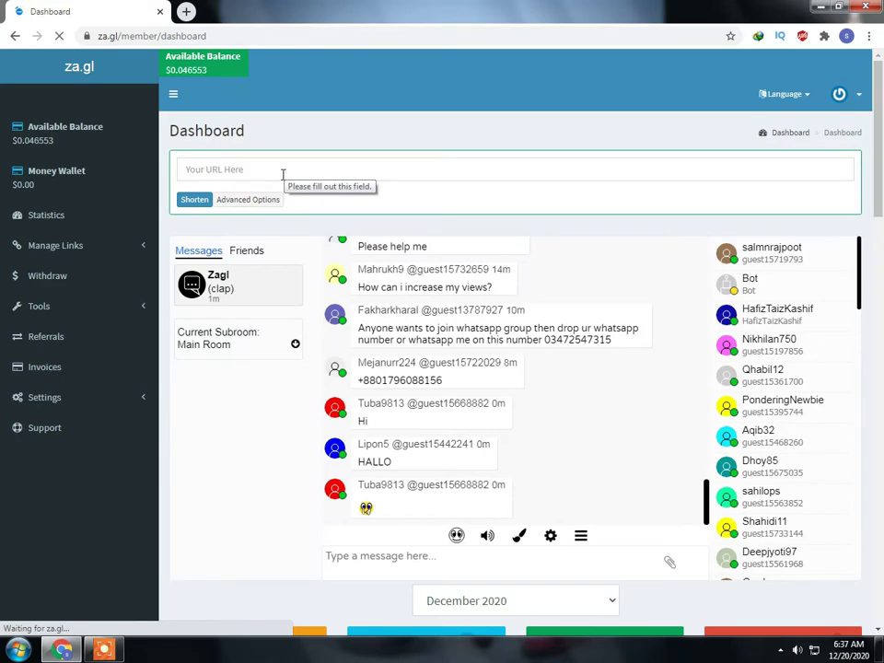
scroll(571, 283, "down", 2)
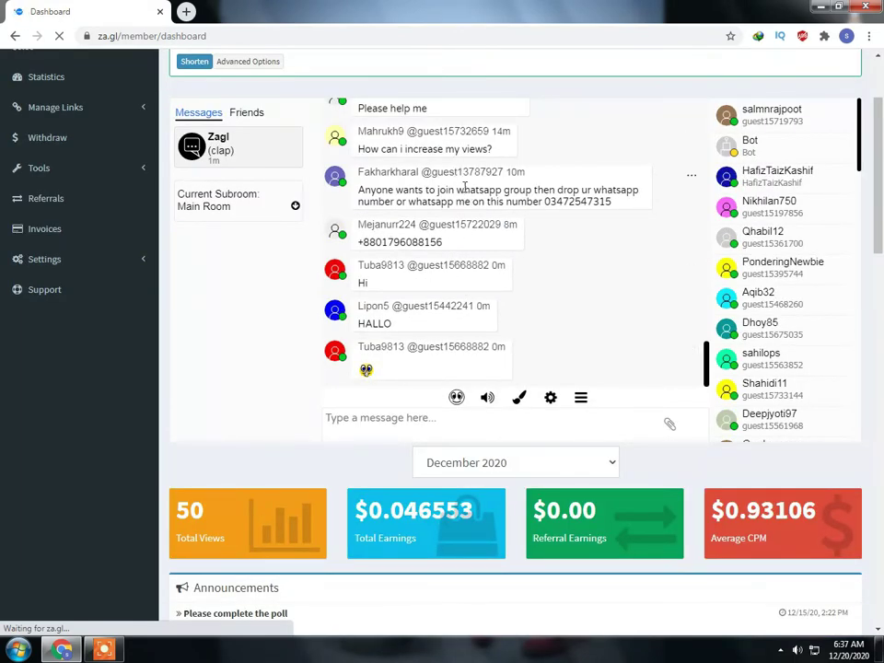
Post the test message ";lk;'" in the Zagl main room chat
scroll(466, 187, "up", 1)
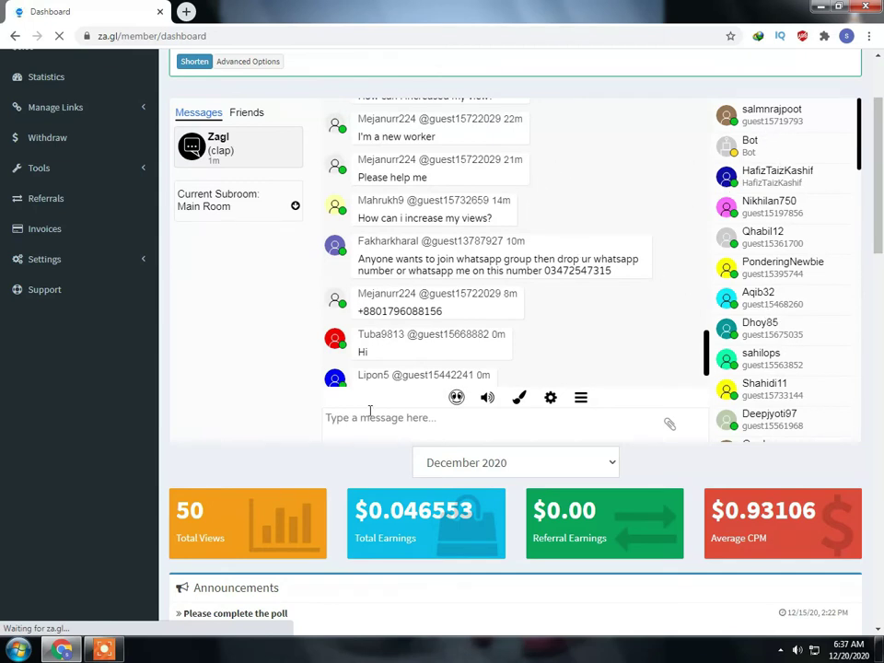
type(";lk")
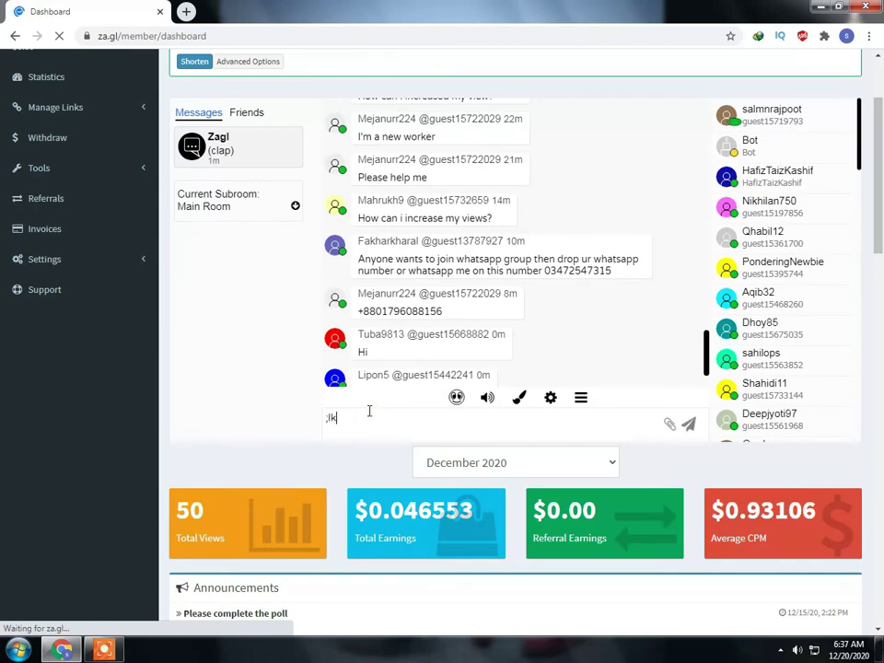
type(";'")
key("Return")
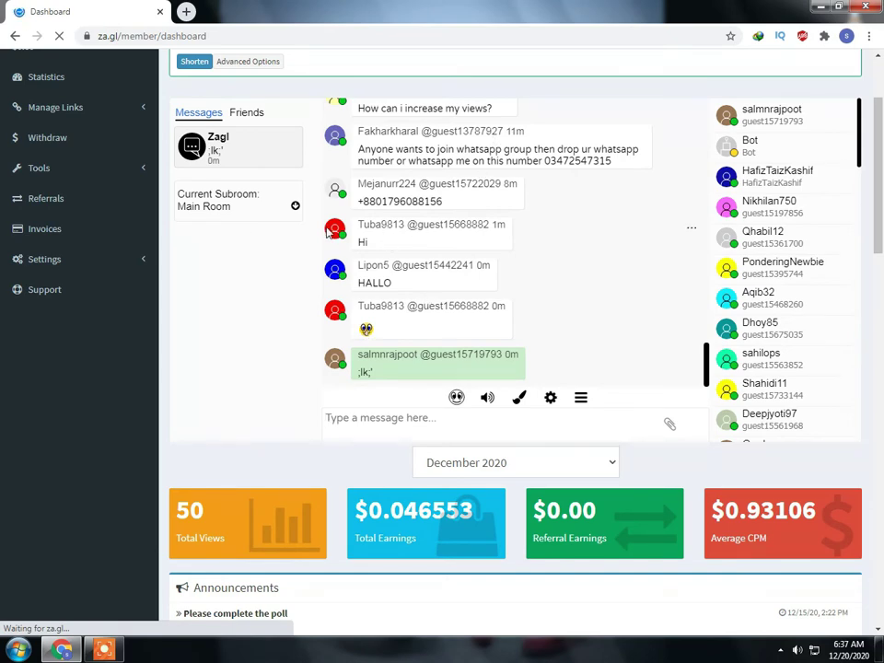
Dismiss the how-to overlay and examine the December 2020 views, earnings, referral earnings and average CPM
scroll(481, 221, "down", 1)
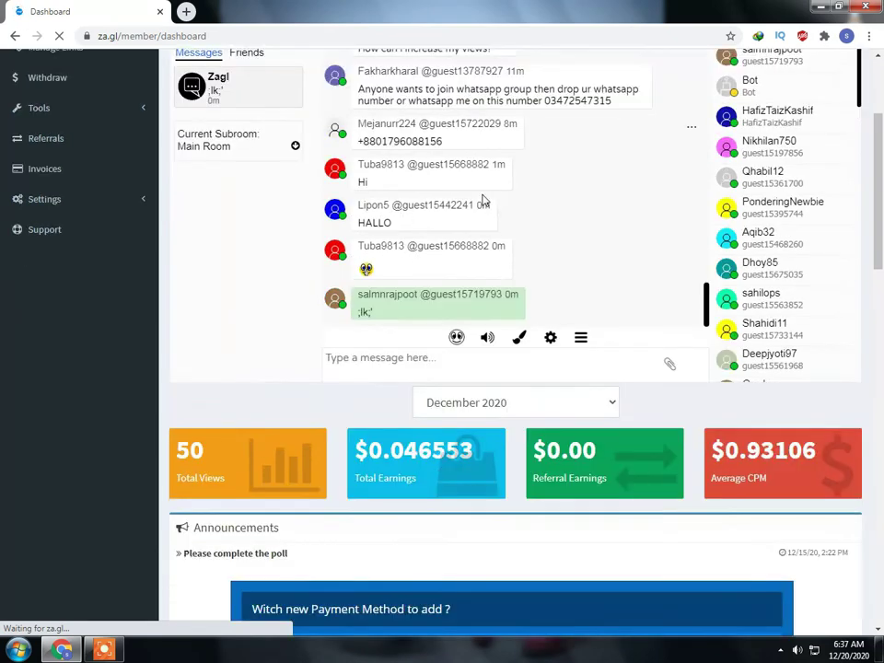
scroll(511, 183, "down", 3)
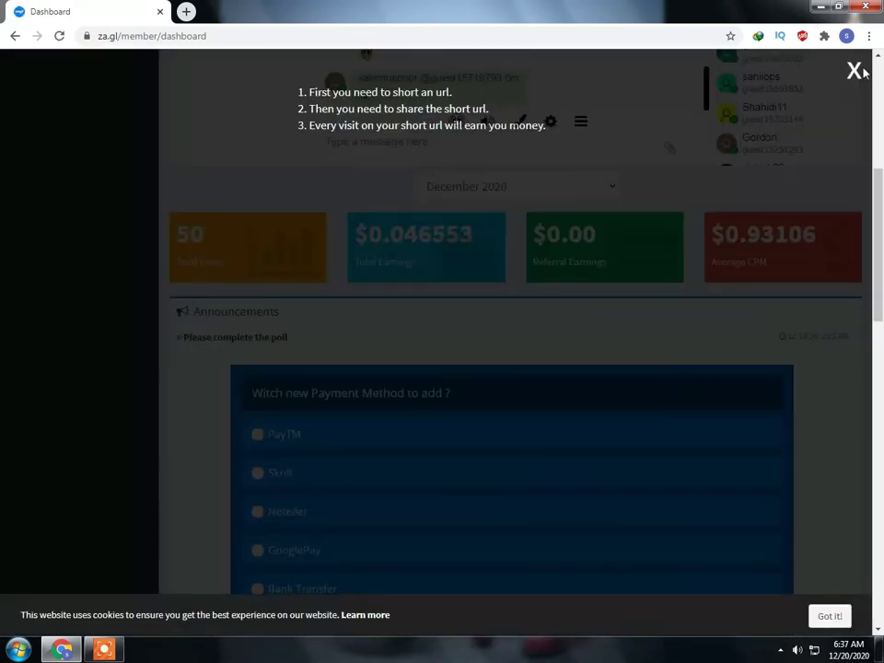
left_click(535, 288)
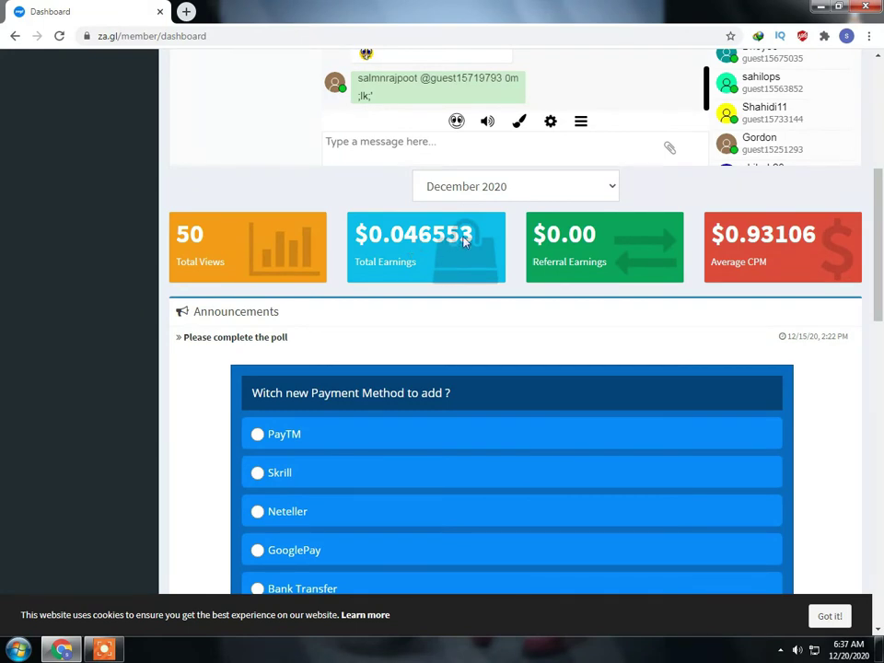
left_click_drag(465, 237, 315, 177)
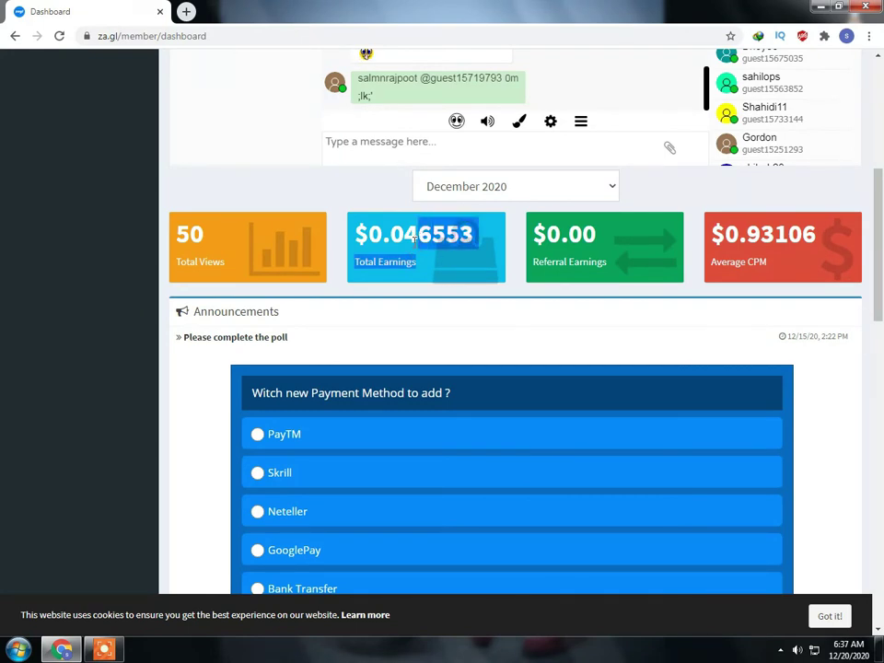
left_click(503, 306)
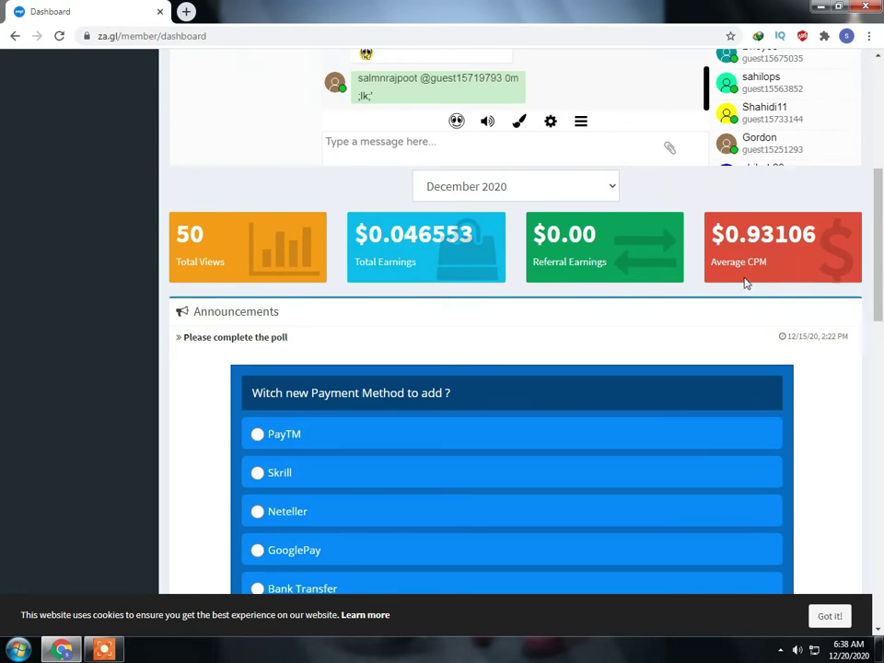
scroll(746, 281, "up", 2)
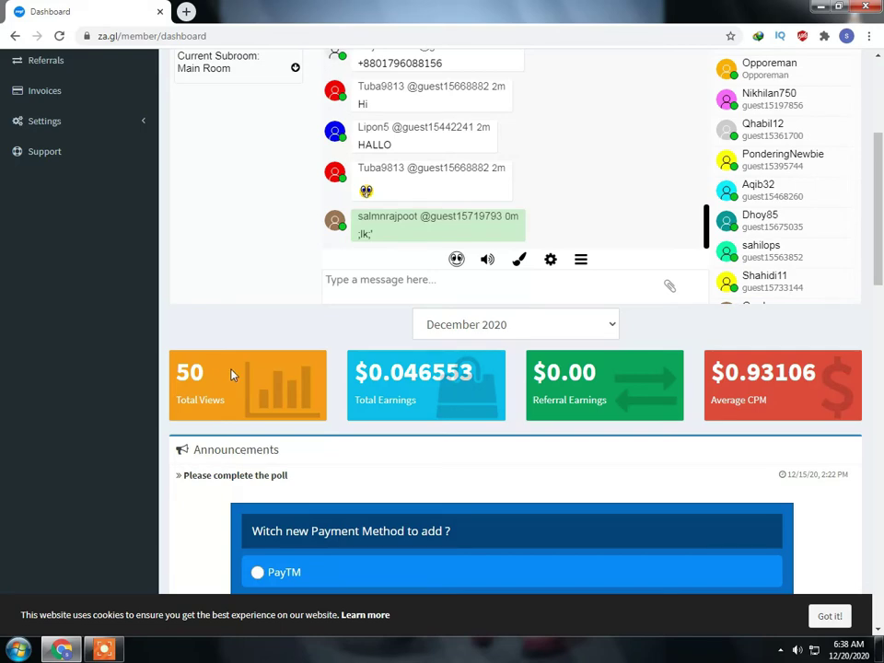
scroll(242, 322, "up", 1)
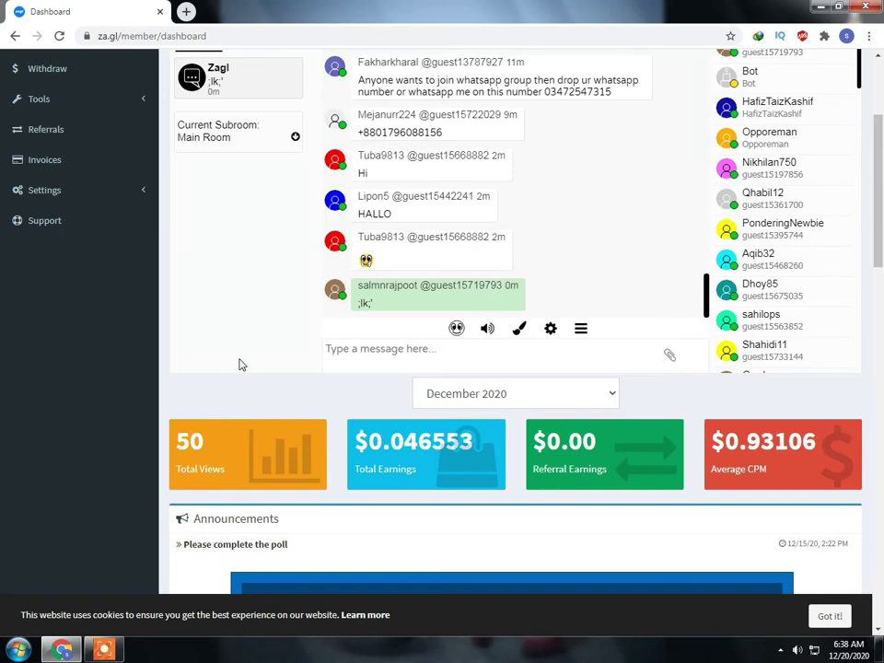
scroll(252, 360, "up", 3)
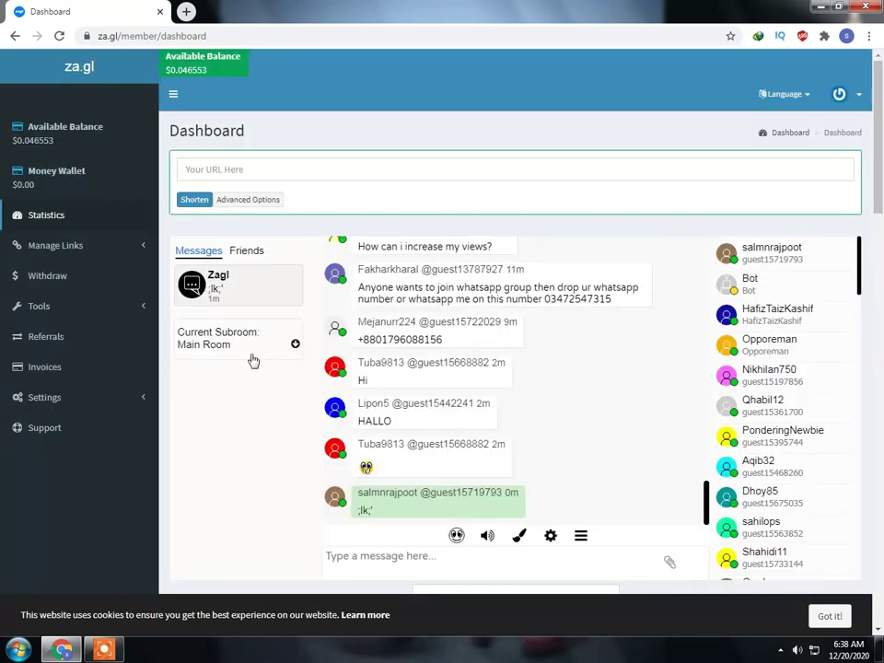
left_click(268, 169)
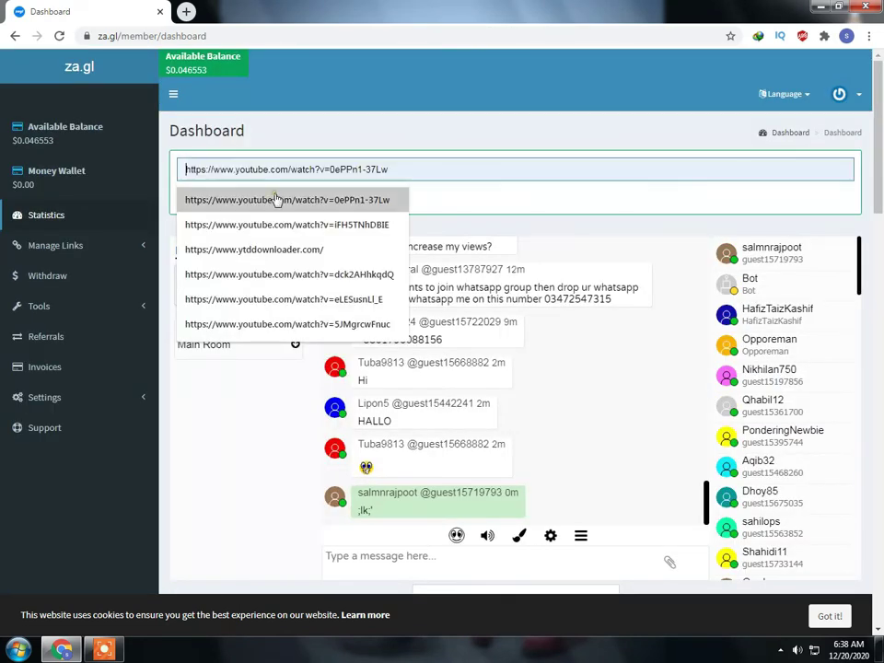
left_click(279, 197)
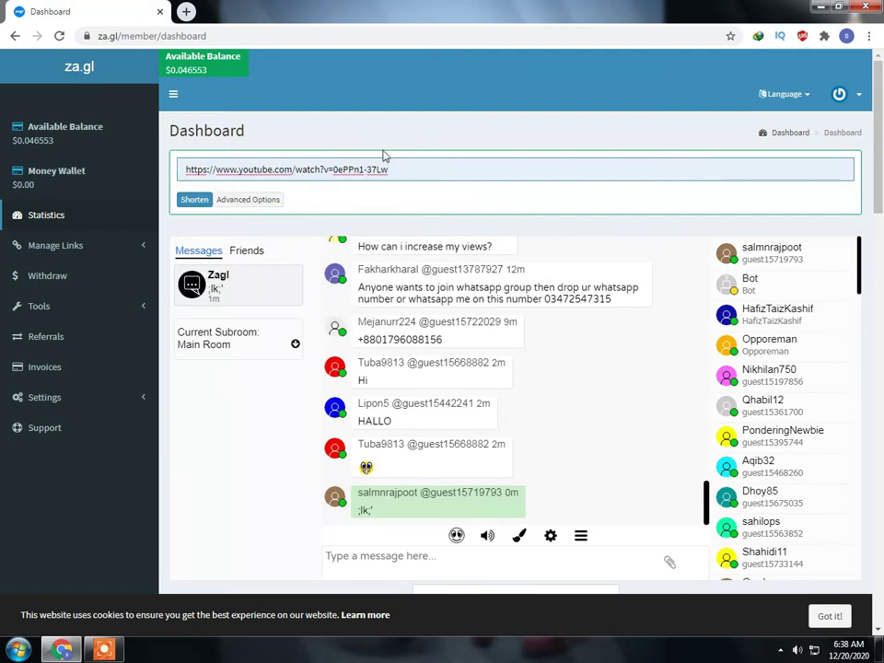
left_click(199, 201)
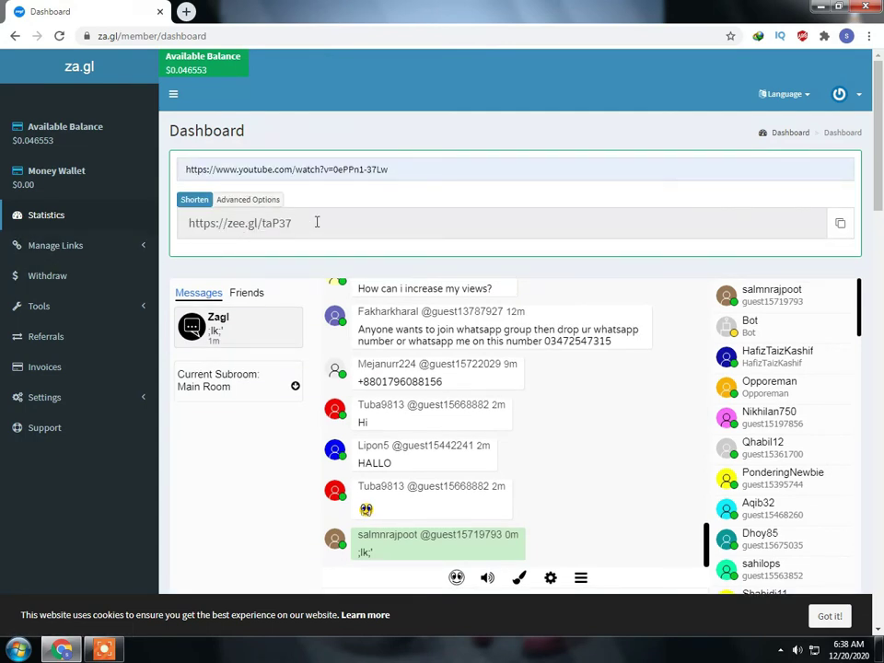
Highlight the generated short link beneath the original YouTube URL to point it out
left_click(316, 222)
left_click(347, 223)
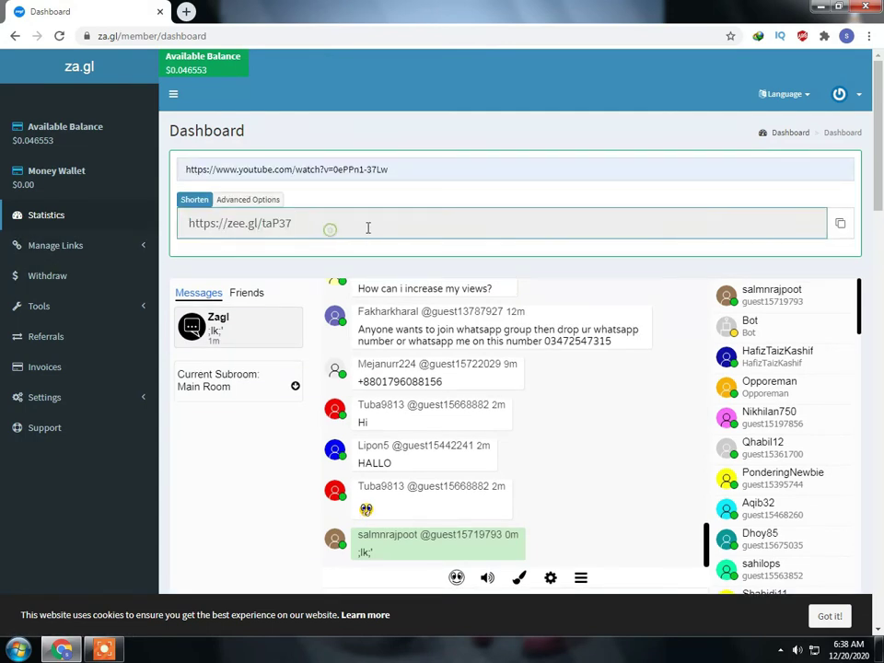
left_click_drag(232, 223, 189, 223)
left_click(345, 223)
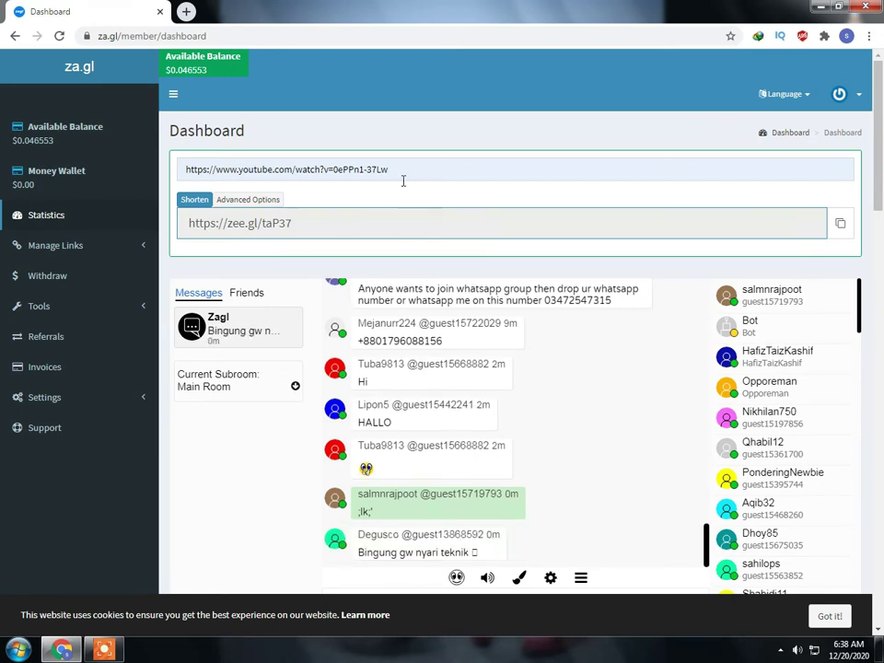
Open the Withdraw Funds page and read the balances, payout terms and payment status explanations
left_click(58, 282)
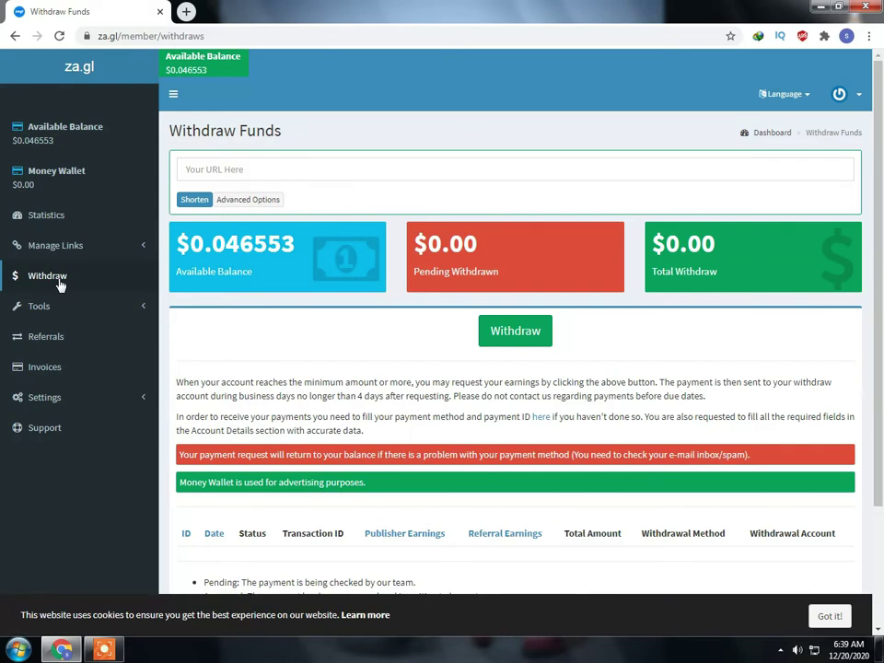
scroll(368, 354, "down", 2)
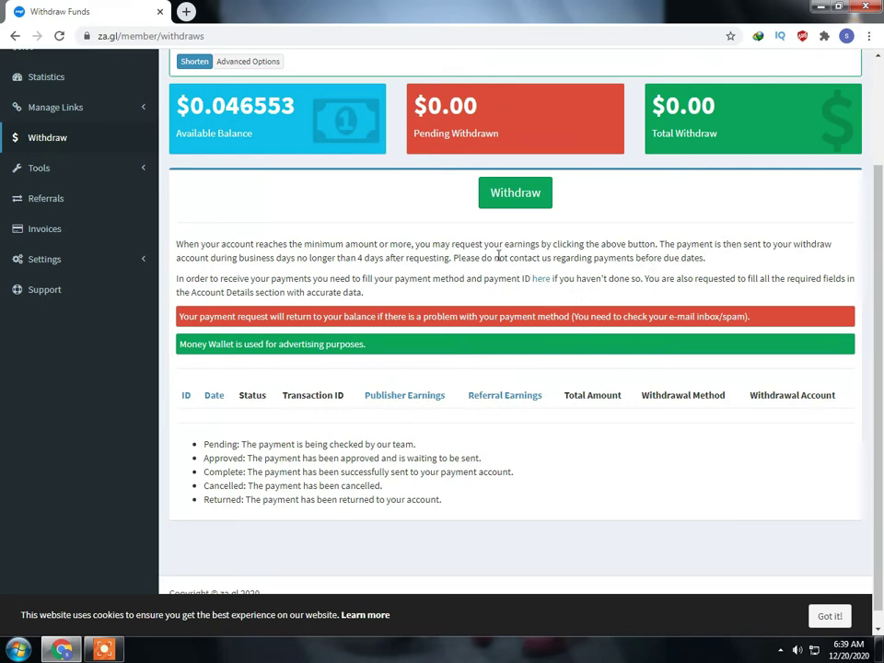
scroll(347, 275, "down", 1)
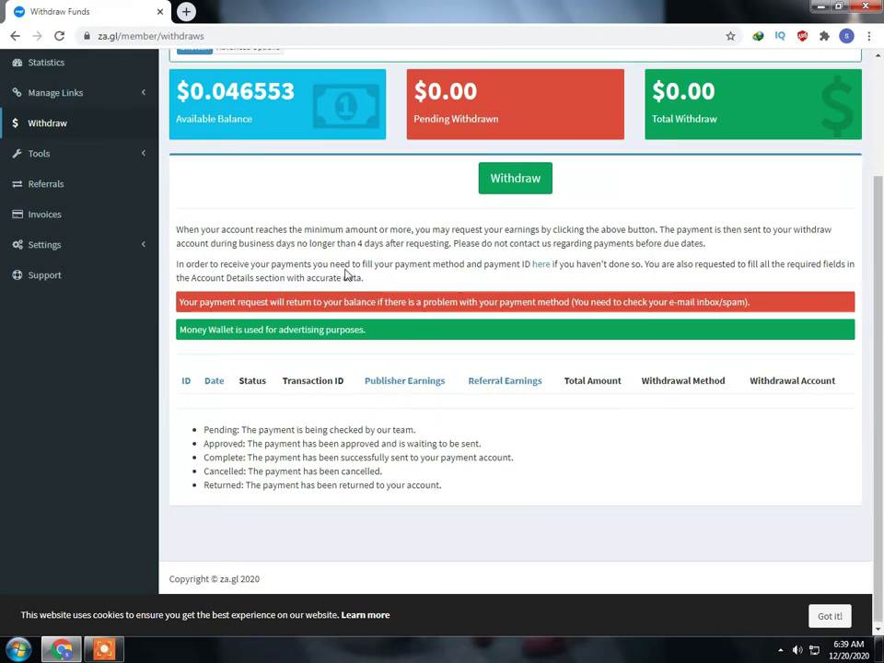
scroll(395, 424, "up", 3)
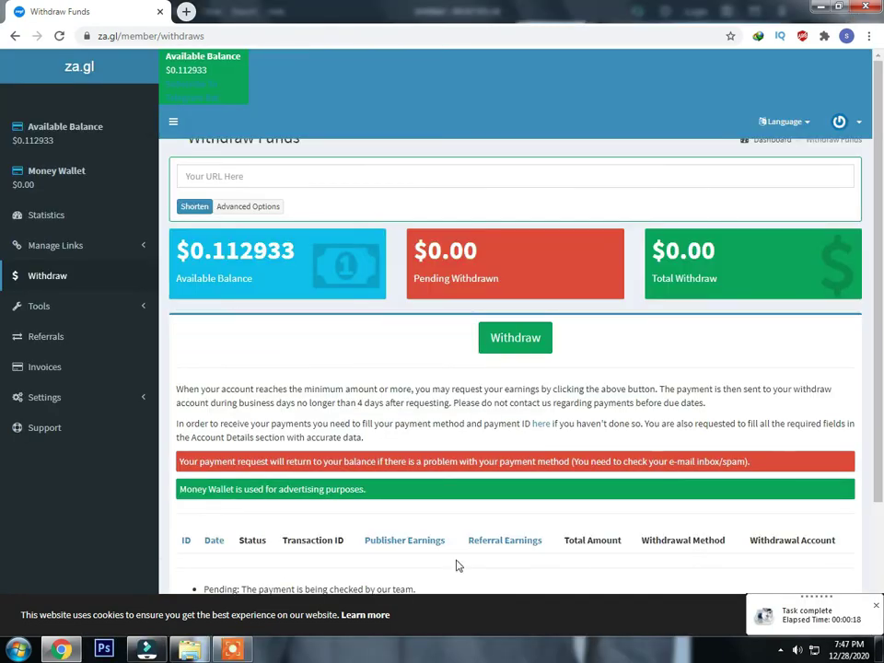
Open the profile's payment details from the withdrawal instructions and examine the withdrawal methods, minimum amounts and account requirements
left_click(542, 426)
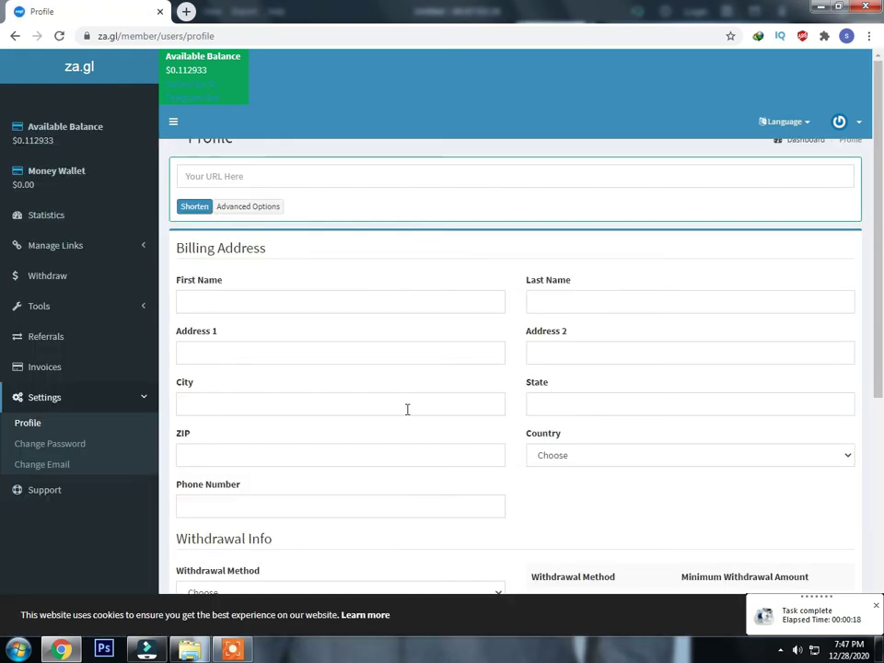
scroll(407, 408, "down", 2)
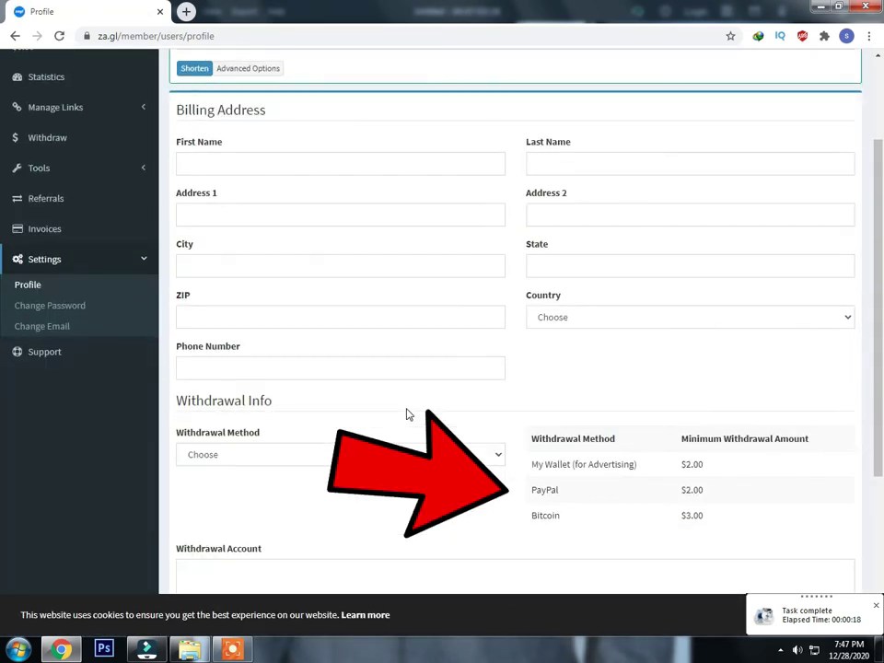
scroll(407, 415, "down", 1)
scroll(407, 418, "down", 2)
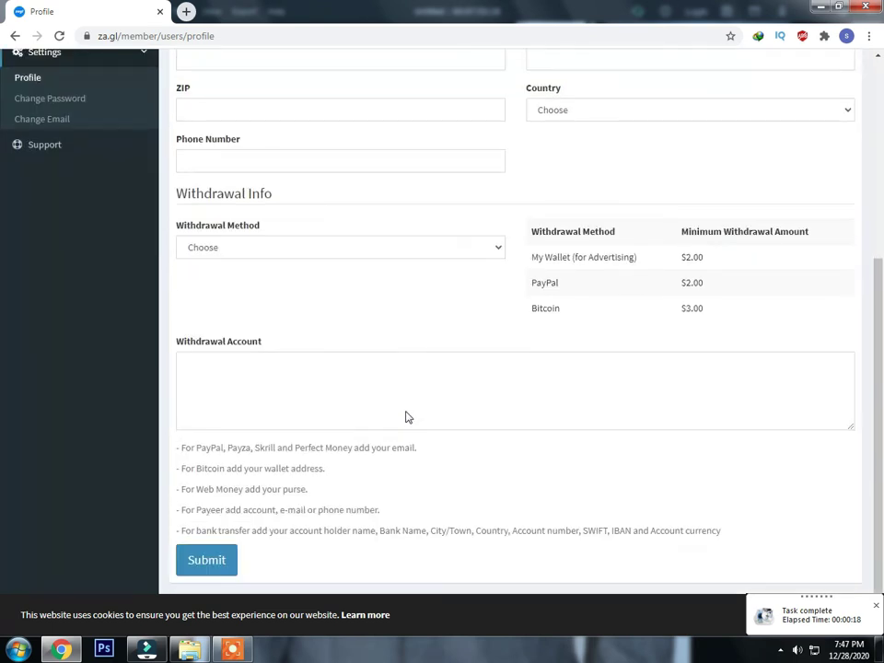
scroll(407, 412, "down", 1)
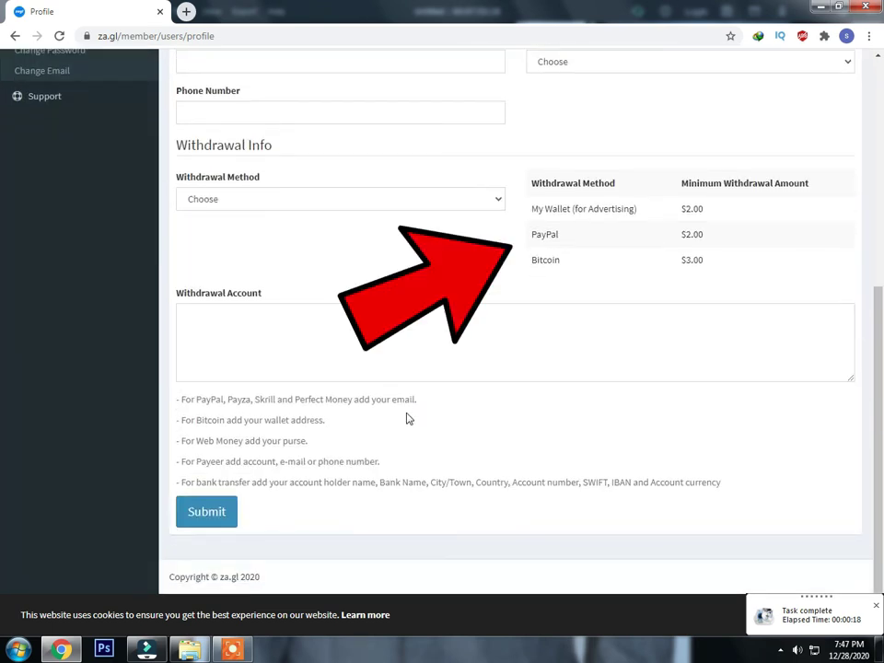
left_click(400, 335)
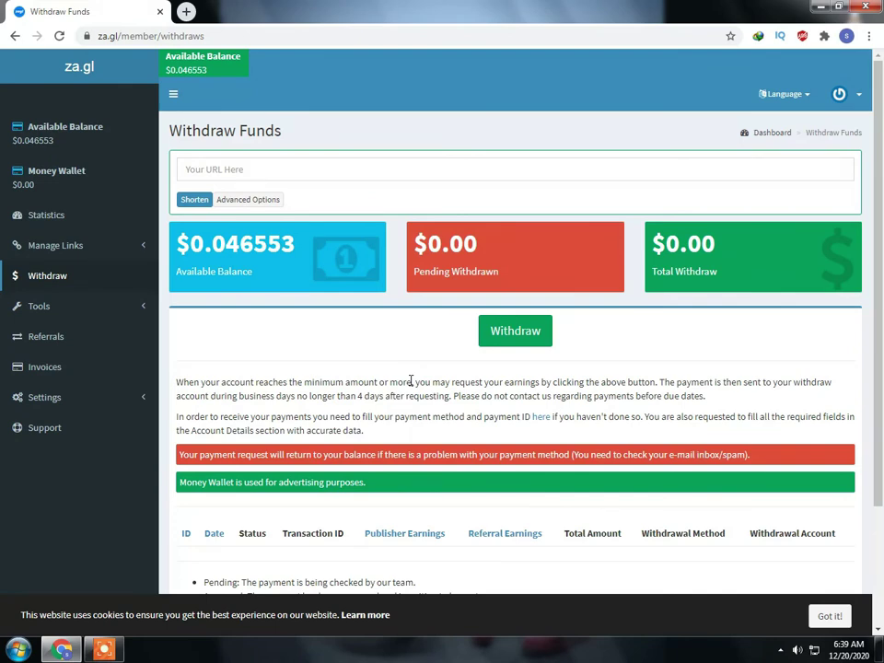
Dismiss the Windows performance prompt over the Withdraw Funds page, keeping the current color scheme and not showing the message again
scroll(446, 408, "down", 3)
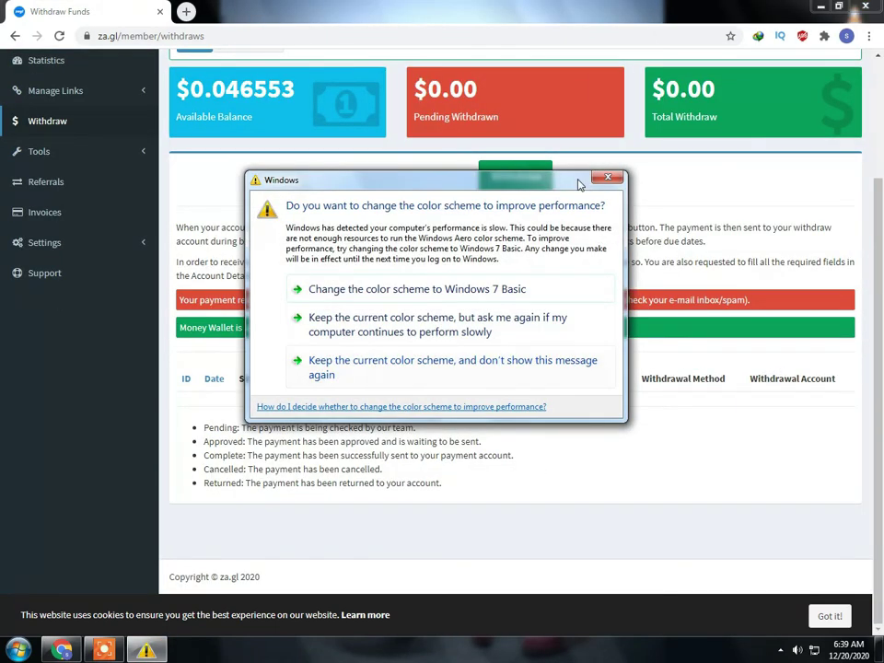
left_click_drag(579, 183, 489, 194)
left_click(437, 385)
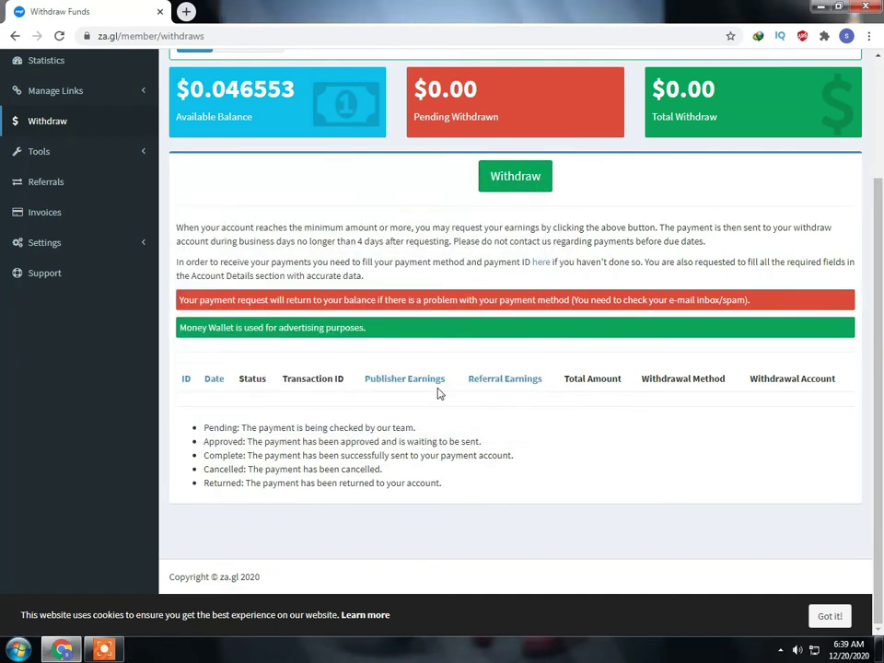
scroll(433, 391, "up", 3)
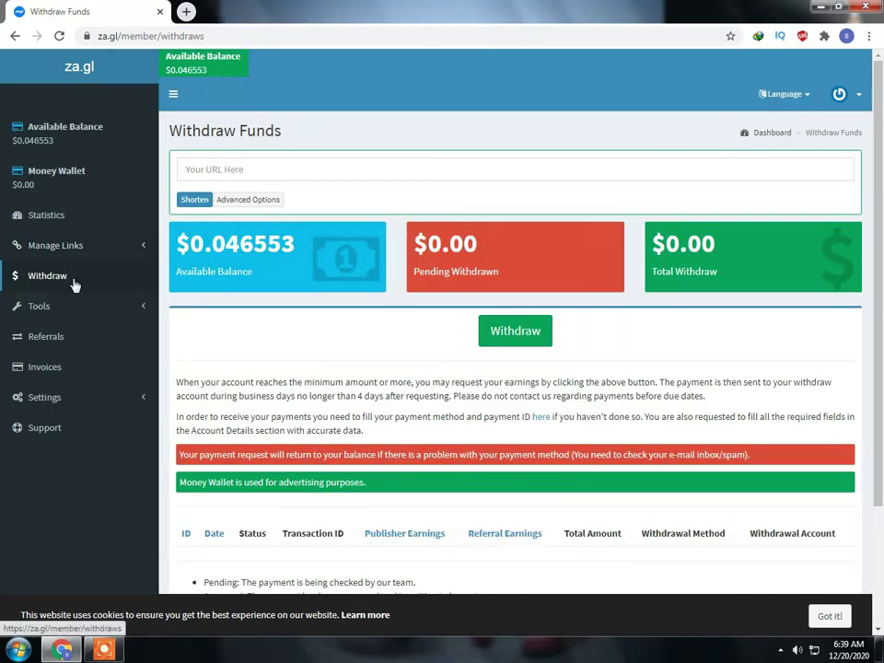
Look over the available tools, open the Referrals page and highlight the personal referral link and the 50% earnings offer
left_click(73, 315)
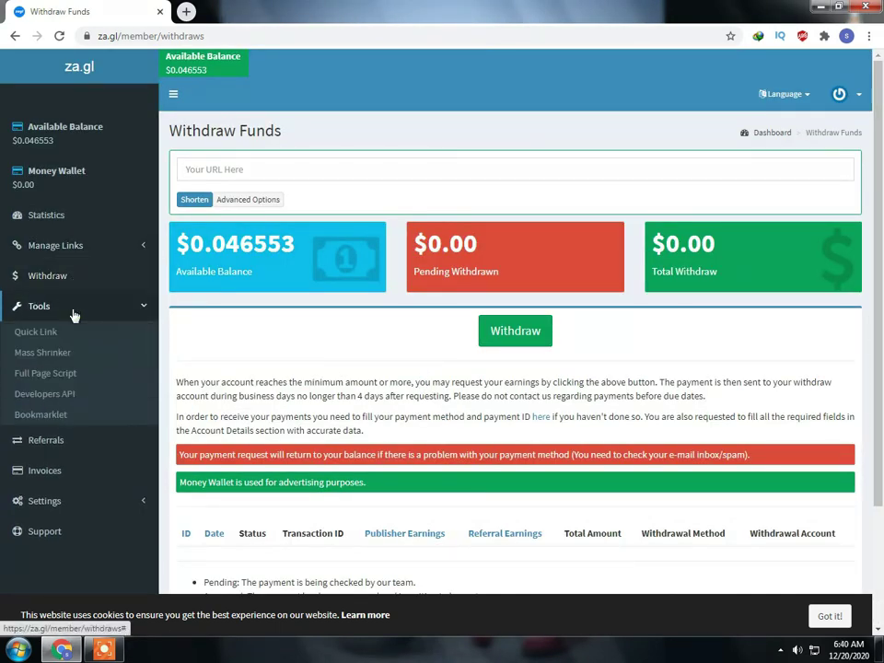
left_click(44, 443)
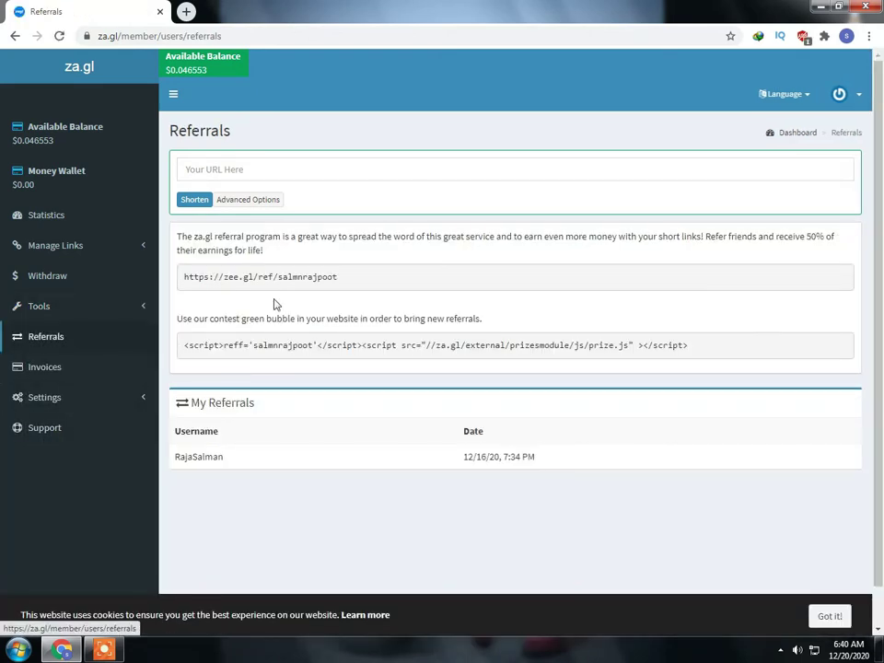
left_click(187, 280)
left_click_drag(221, 280, 179, 277)
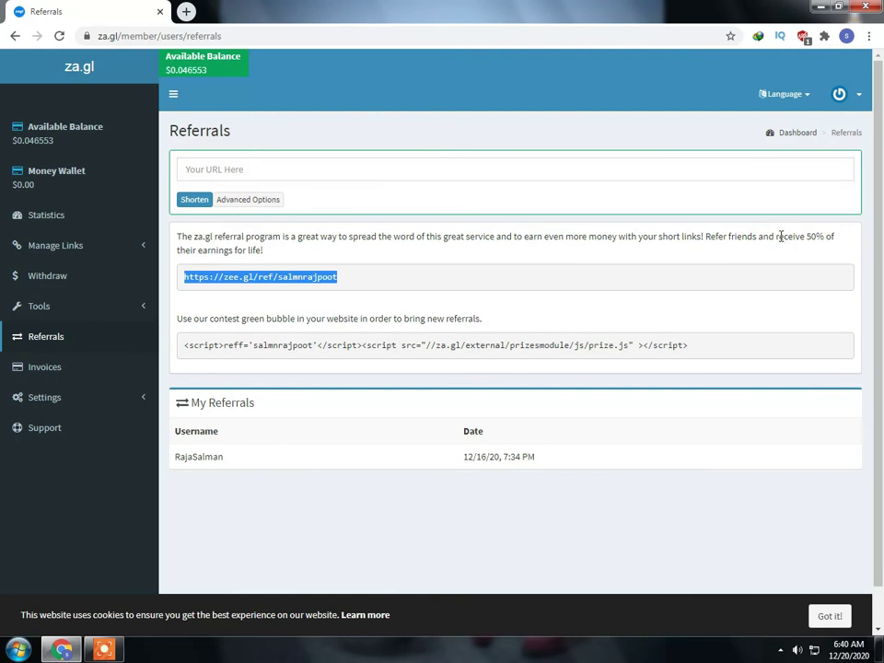
left_click_drag(777, 236, 823, 231)
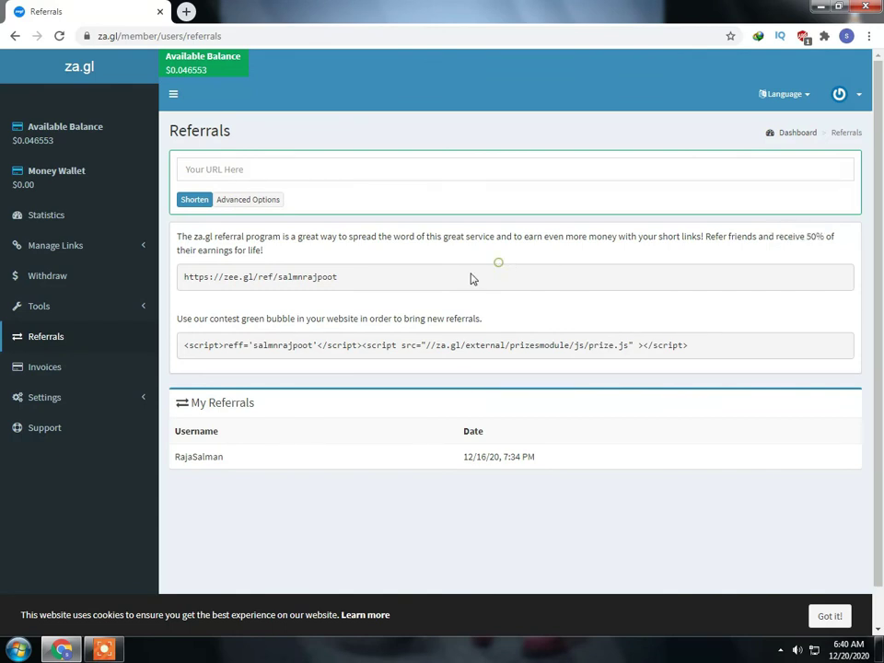
left_click_drag(389, 282, 183, 293)
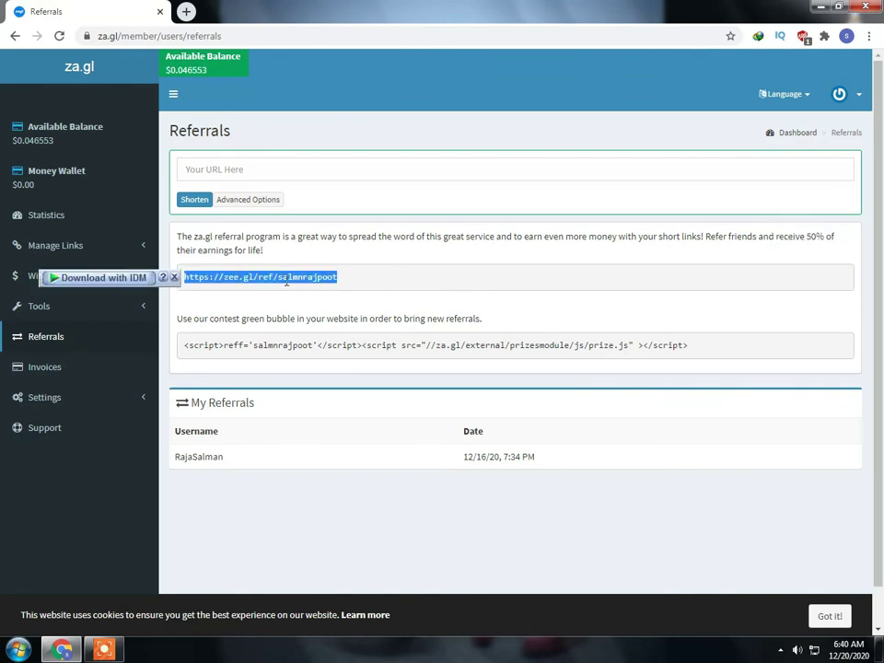
left_click(385, 280)
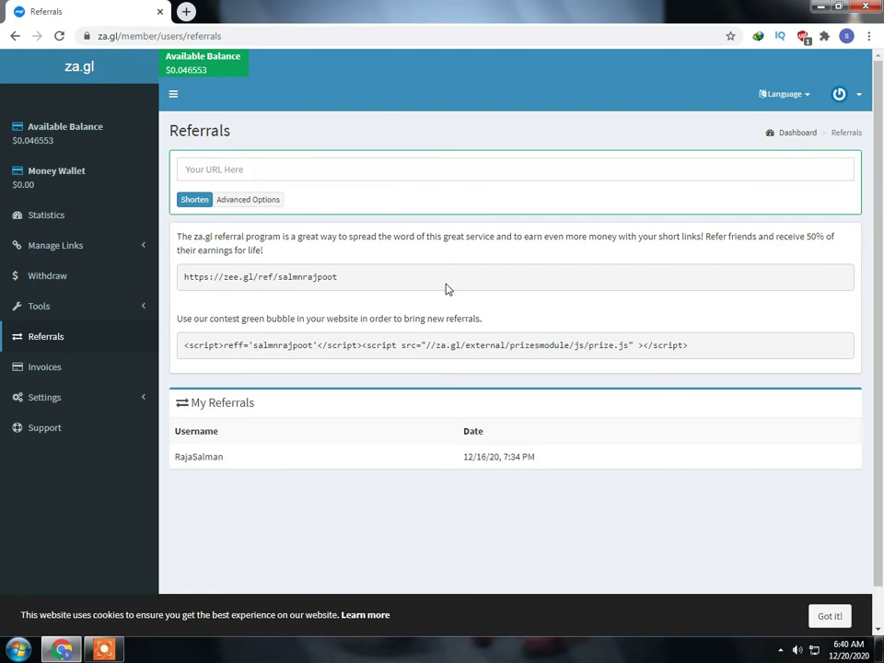
Collapse the side navigation beside the Referrals page and expand it again
left_click(61, 140)
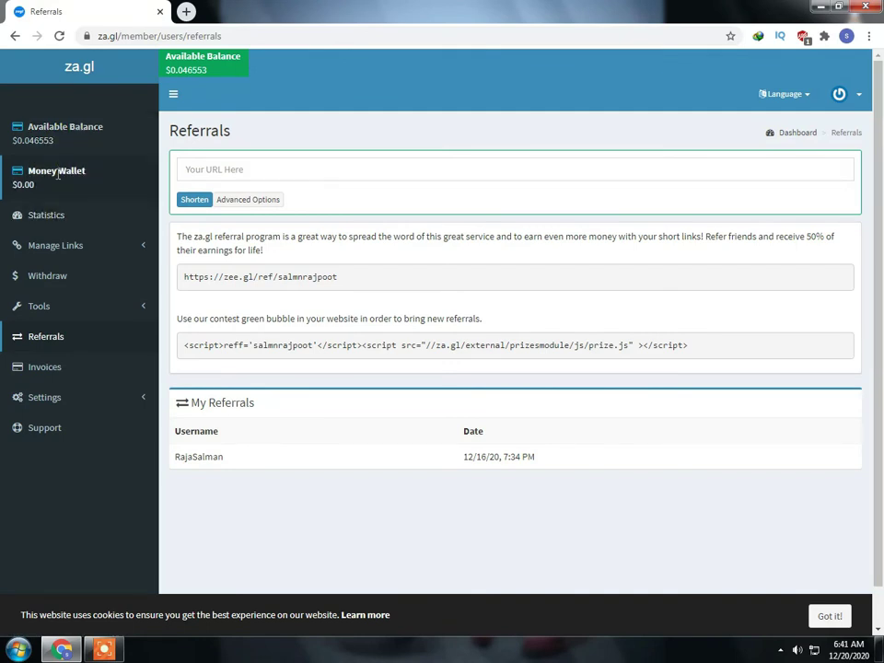
left_click(42, 130)
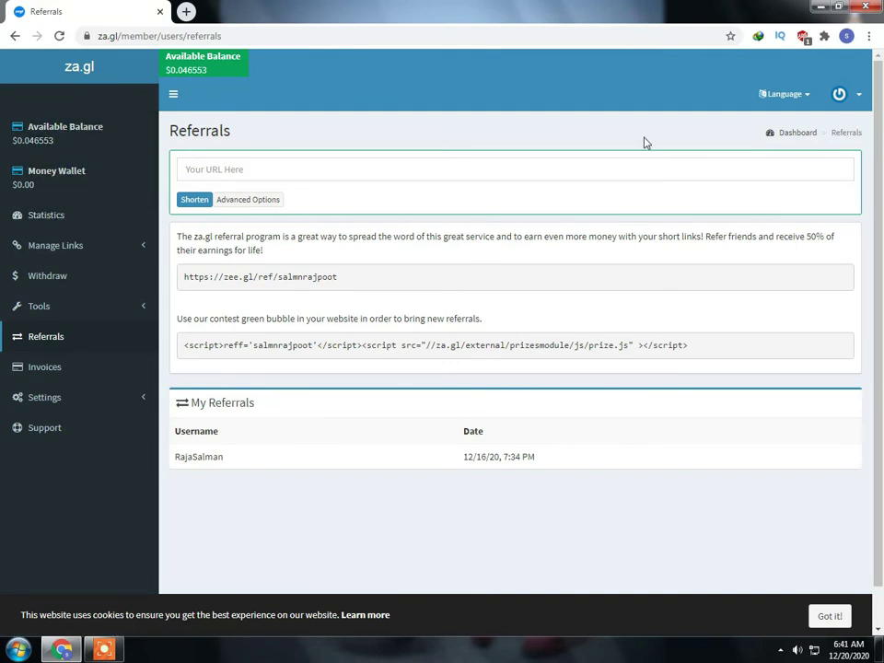
left_click(177, 97)
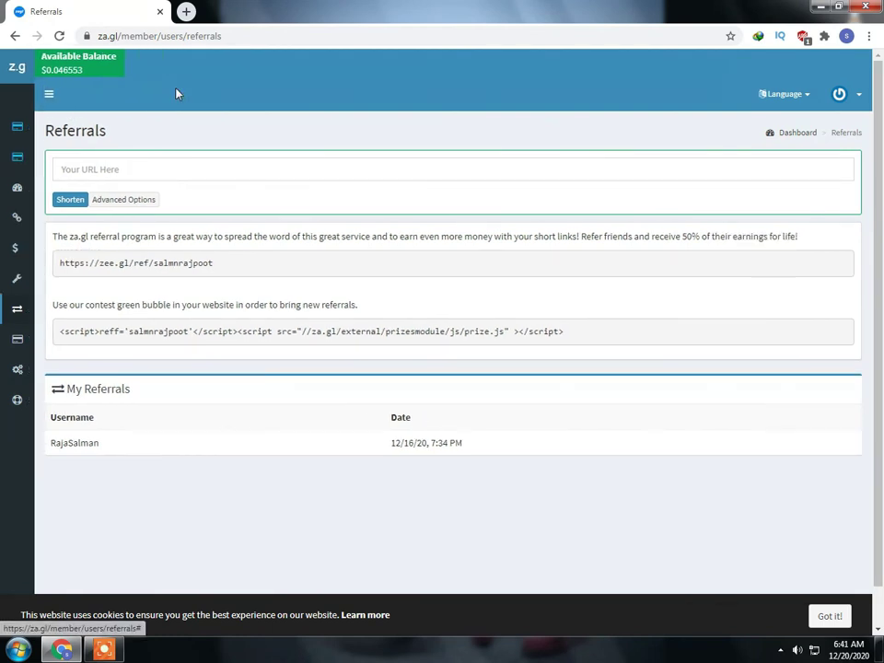
left_click(51, 97)
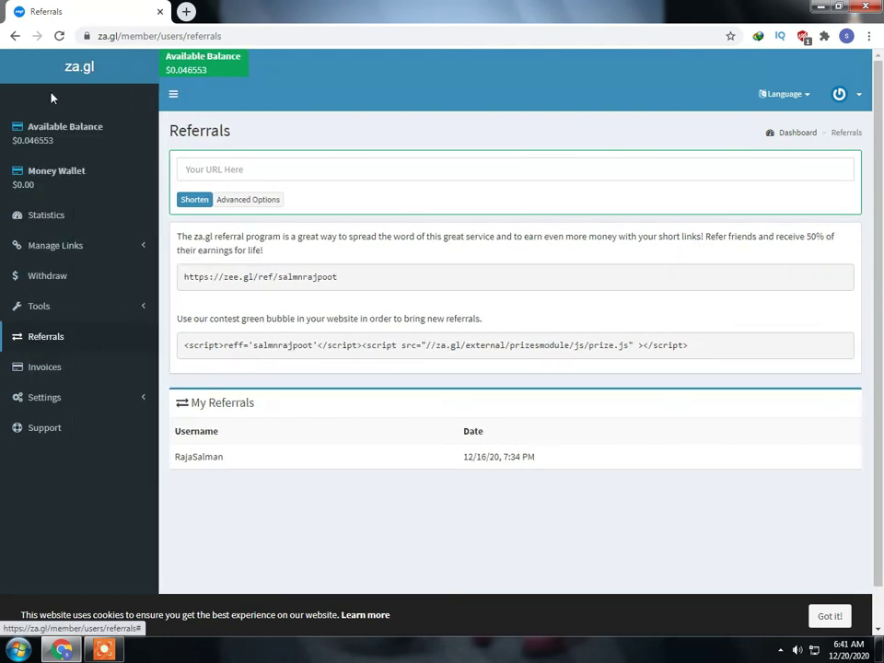